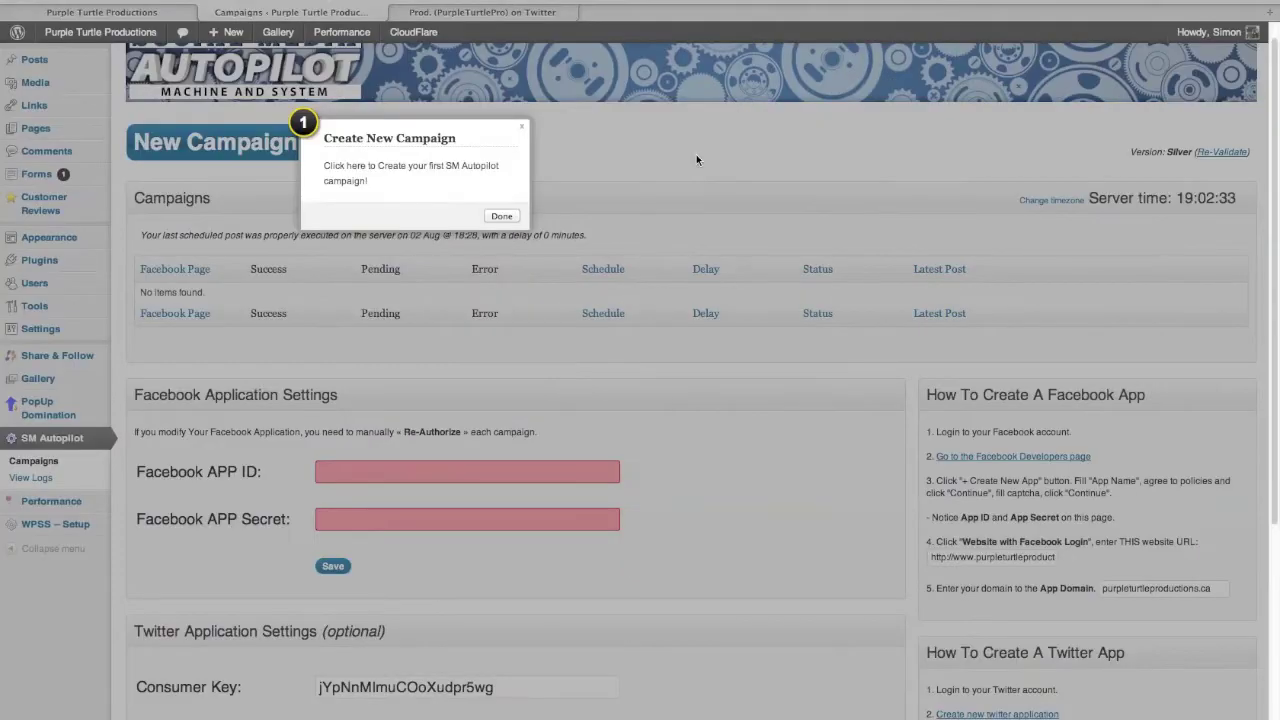
Dismiss the Create New Campaign help popup on the SM Autopilot Campaigns page
{"action": "scroll", "coordinate": [680, 117], "scroll_direction": "up", "scroll_amount": 1}
{"action": "scroll", "coordinate": [680, 117], "scroll_direction": "down", "scroll_amount": 5}
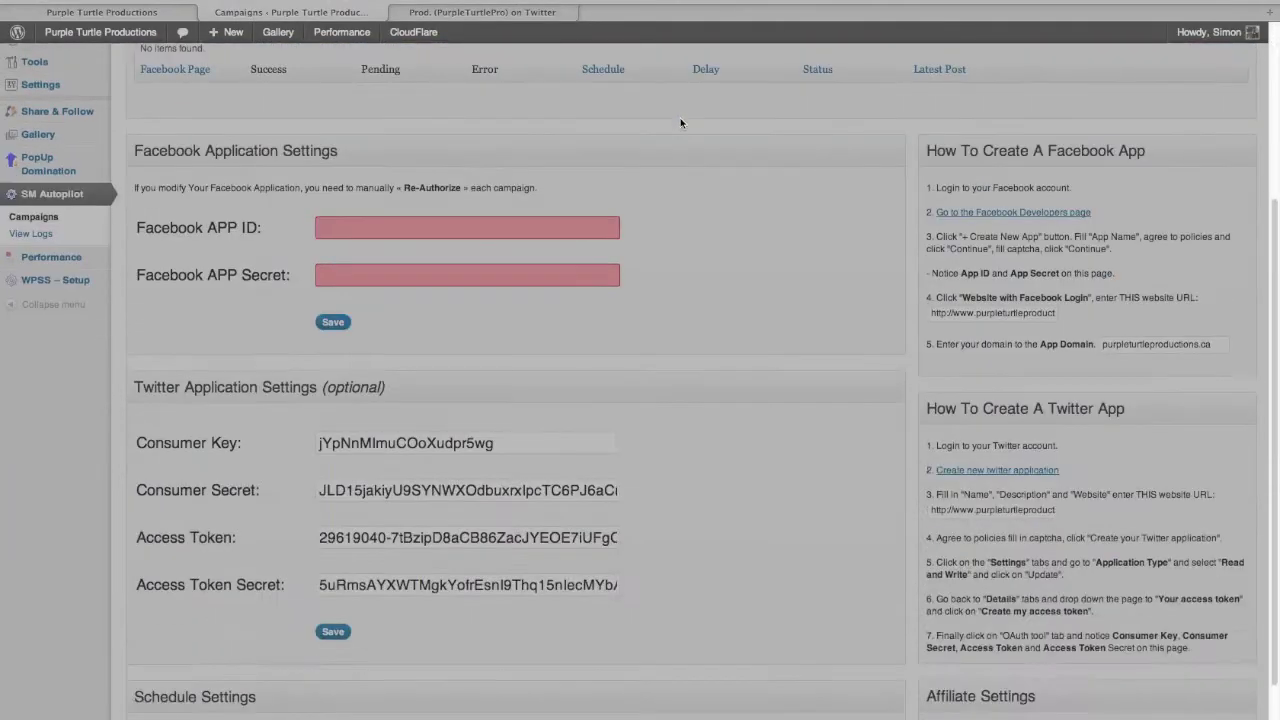
{"action": "scroll", "coordinate": [680, 117], "scroll_direction": "up", "scroll_amount": 5}
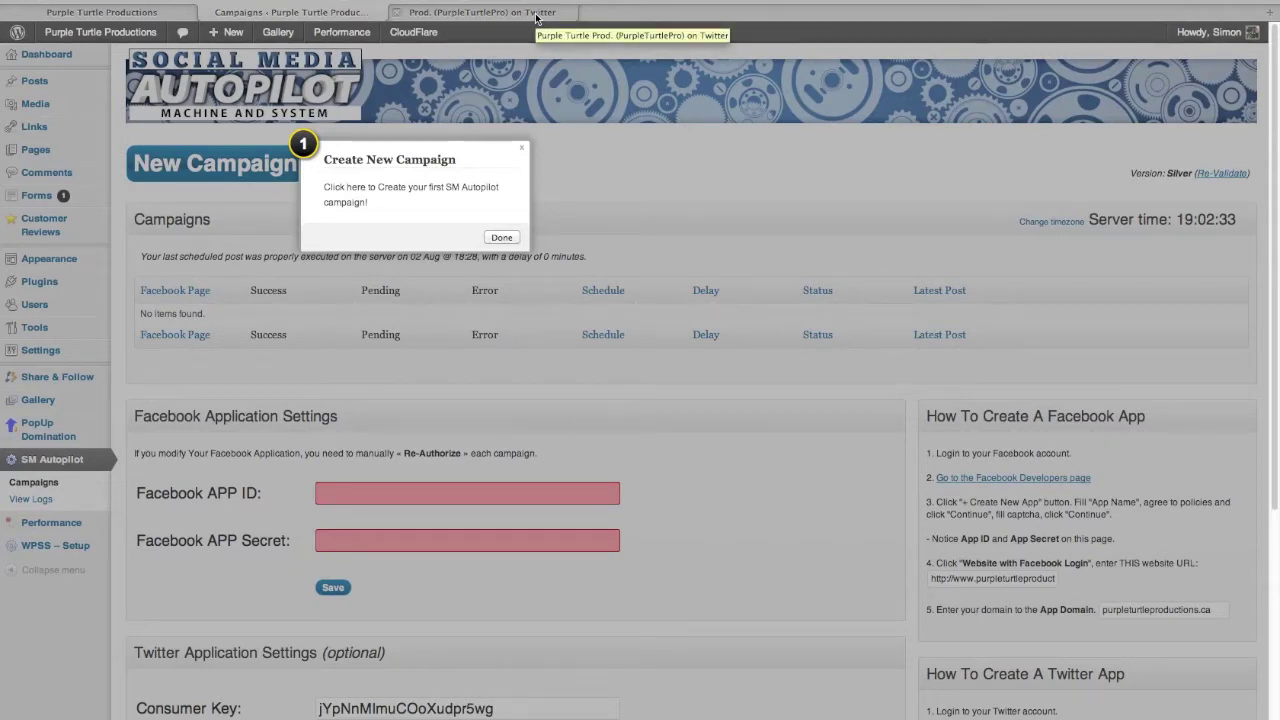
{"action": "left_click", "coordinate": [501, 238]}
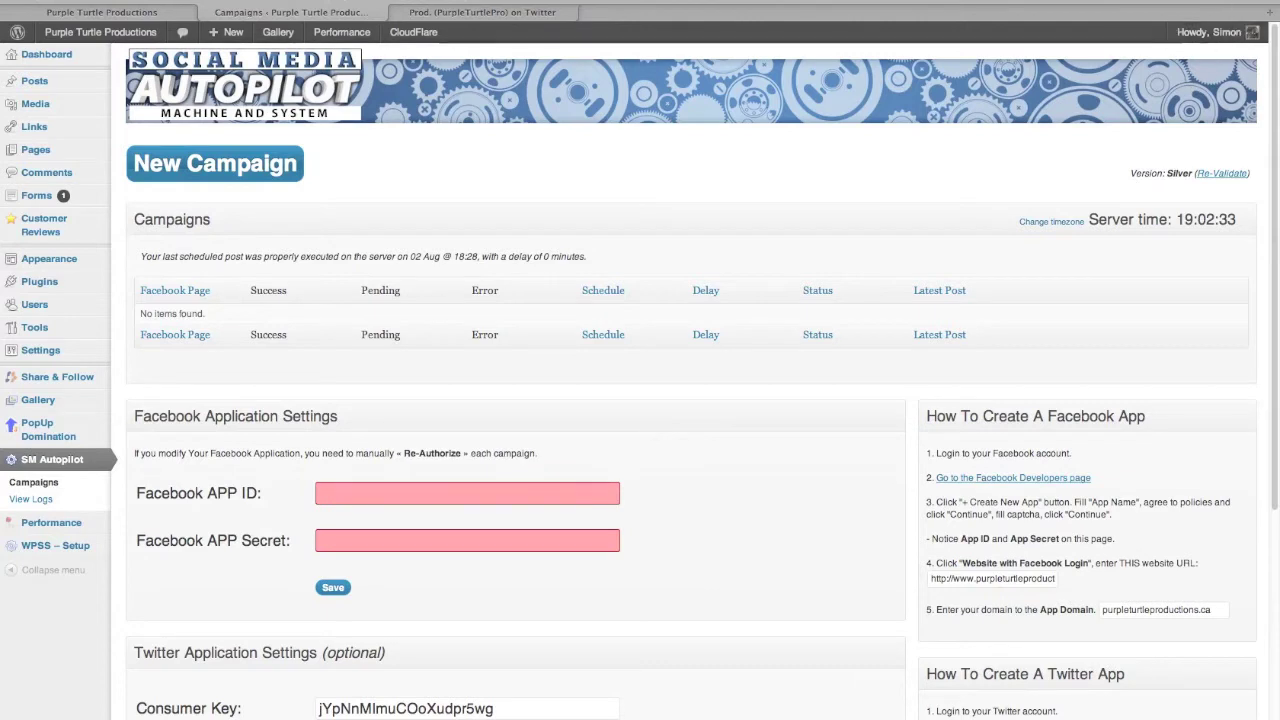
Check the plugin version line, then scroll down to the Facebook and Twitter application settings
{"action": "triple_click", "coordinate": [1136, 175]}
{"action": "left_click", "coordinate": [1114, 148]}
{"action": "scroll", "coordinate": [965, 305], "scroll_direction": "down", "scroll_amount": 4}
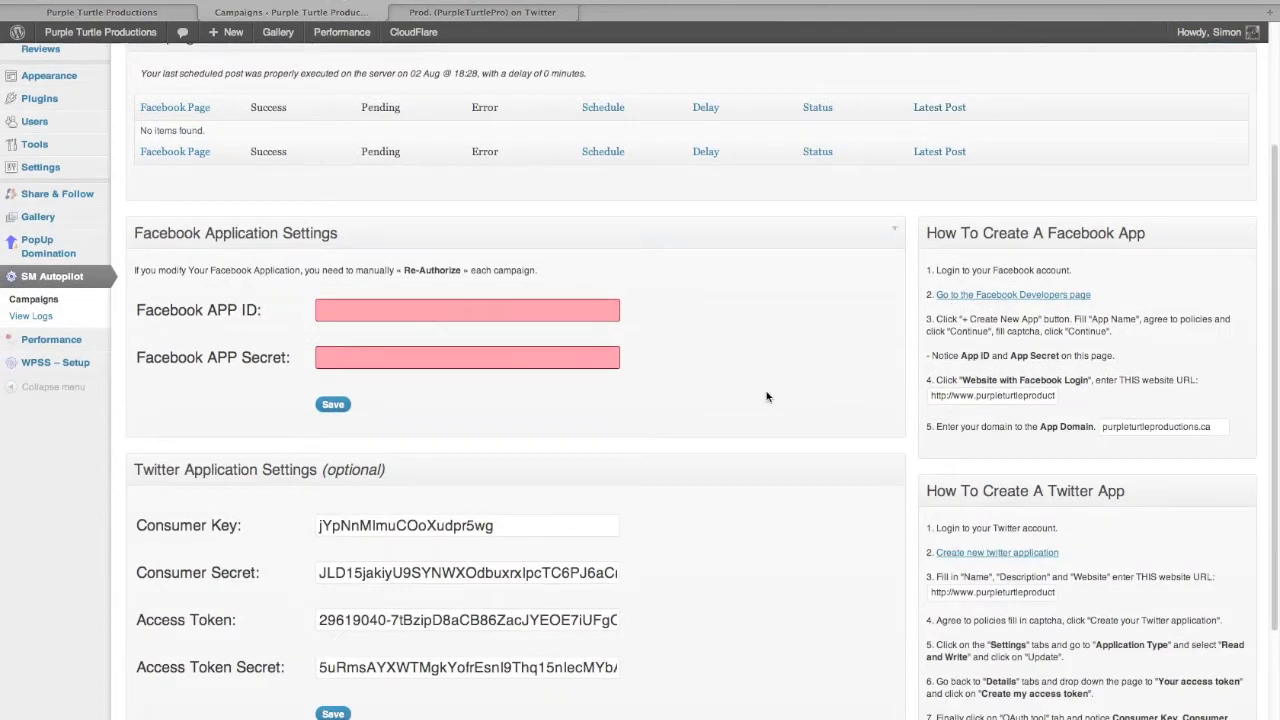
{"action": "scroll", "coordinate": [740, 390], "scroll_direction": "up", "scroll_amount": 4}
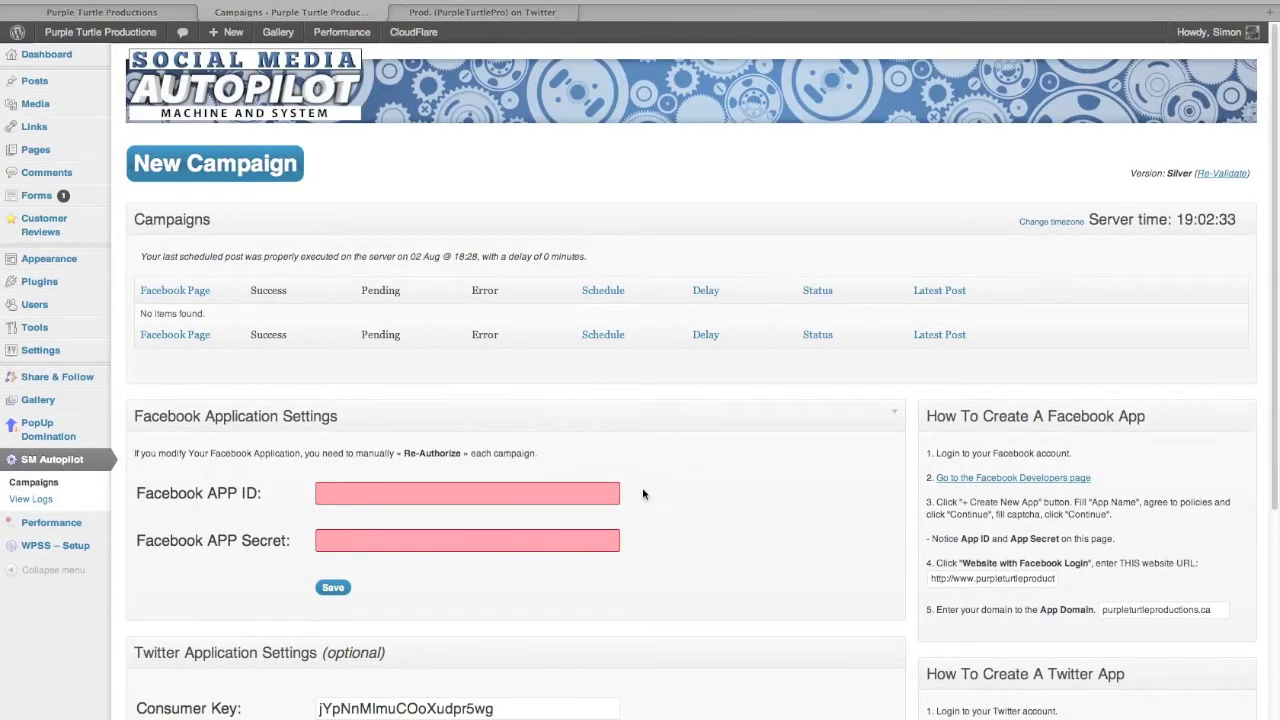
{"action": "scroll", "coordinate": [642, 493], "scroll_direction": "down", "scroll_amount": 8}
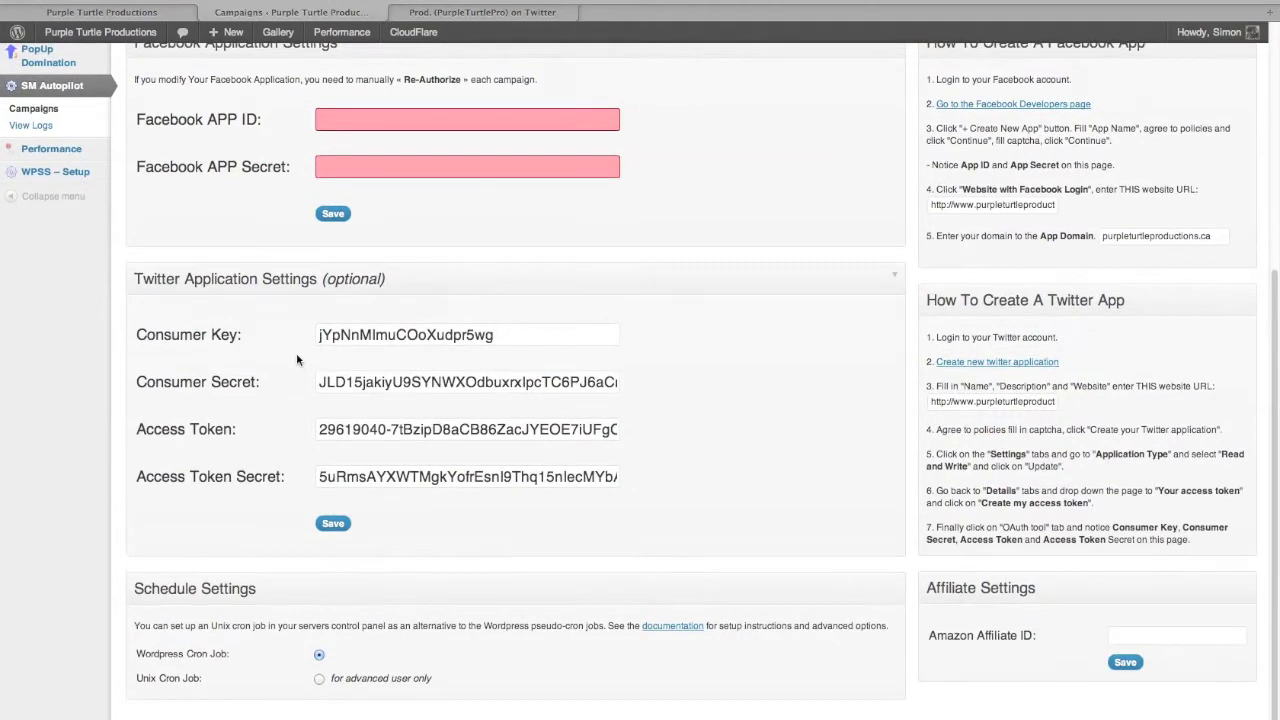
{"action": "scroll", "coordinate": [316, 350], "scroll_direction": "up", "scroll_amount": 8}
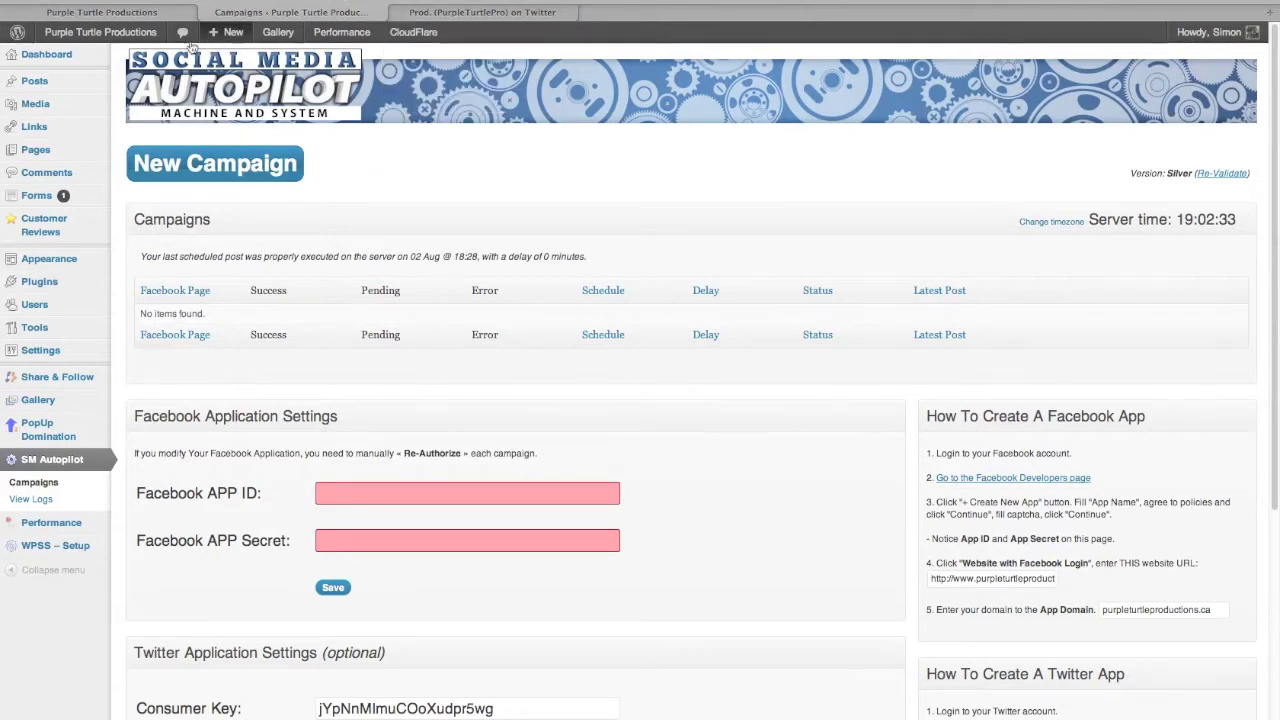
Move the Campaigns tab first, review the Facebook post '7 Formerly Popular Sites That Are Dead or Dying', then go to Twitter
{"action": "left_click_drag", "start_coordinate": [268, 14], "coordinate": [130, 18]}
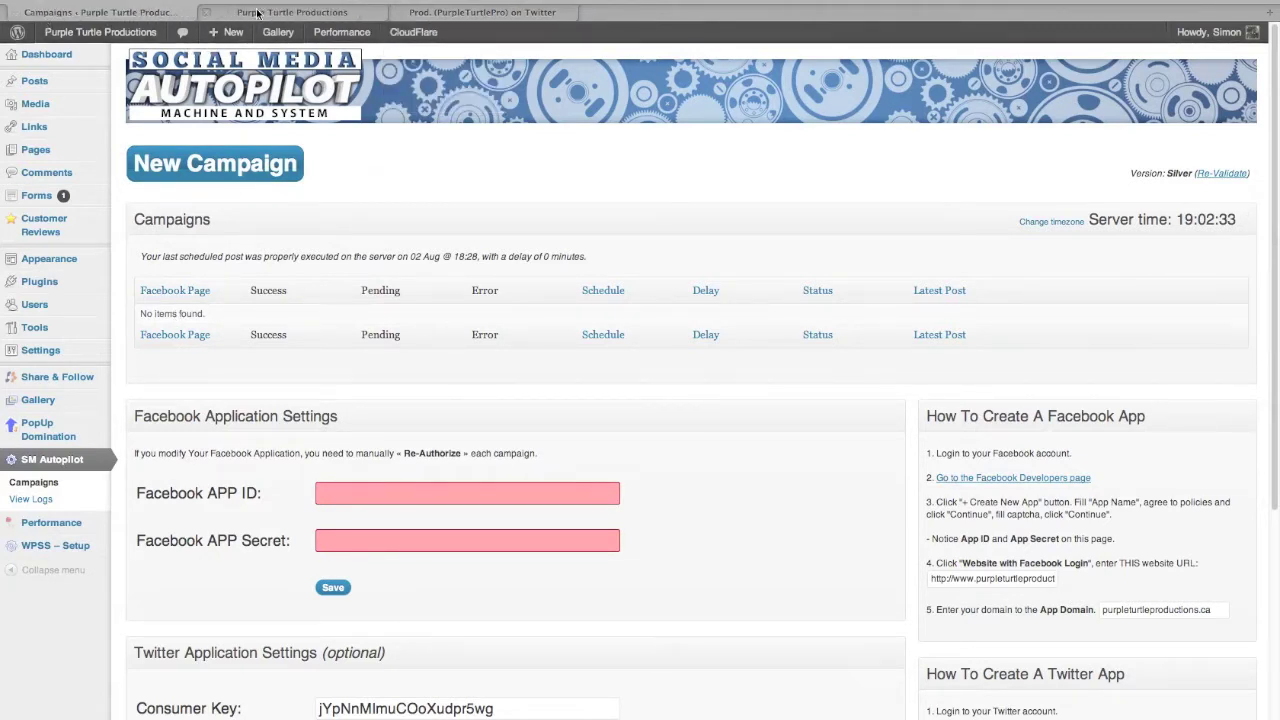
{"action": "left_click", "coordinate": [320, 12]}
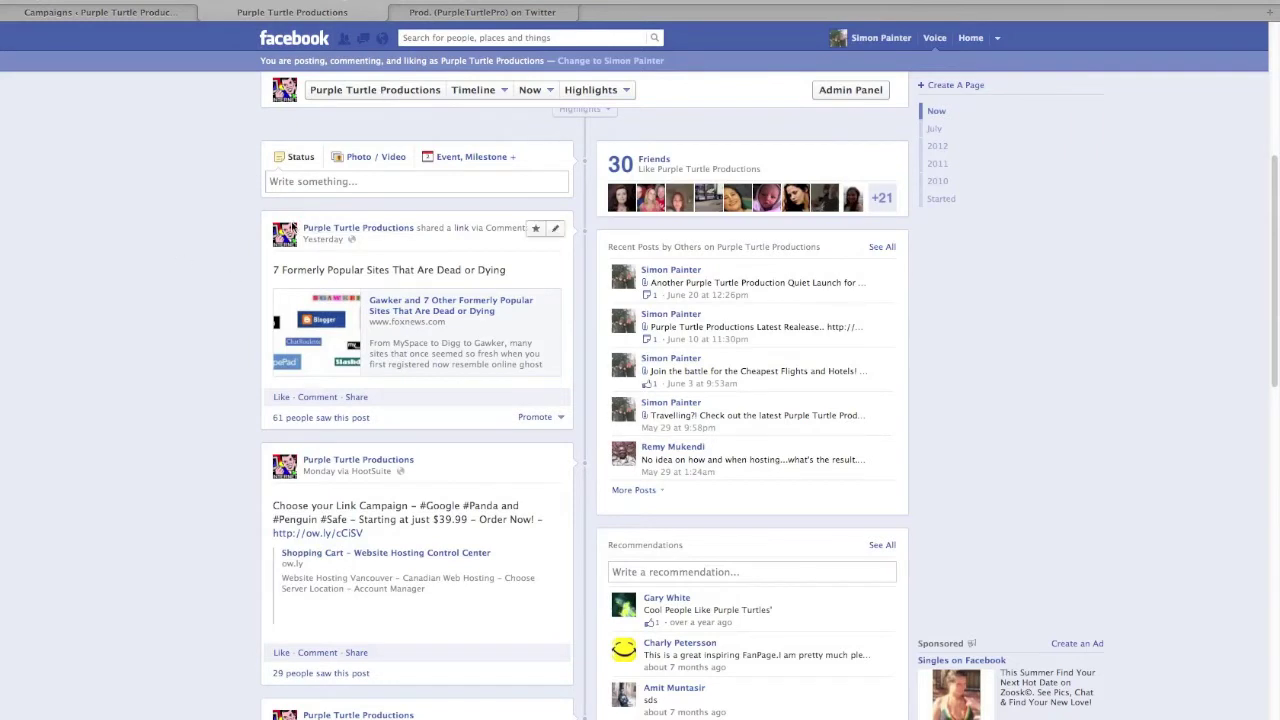
{"action": "left_click_drag", "start_coordinate": [276, 270], "coordinate": [518, 274]}
{"action": "left_click", "coordinate": [518, 274]}
{"action": "left_click", "coordinate": [458, 14]}
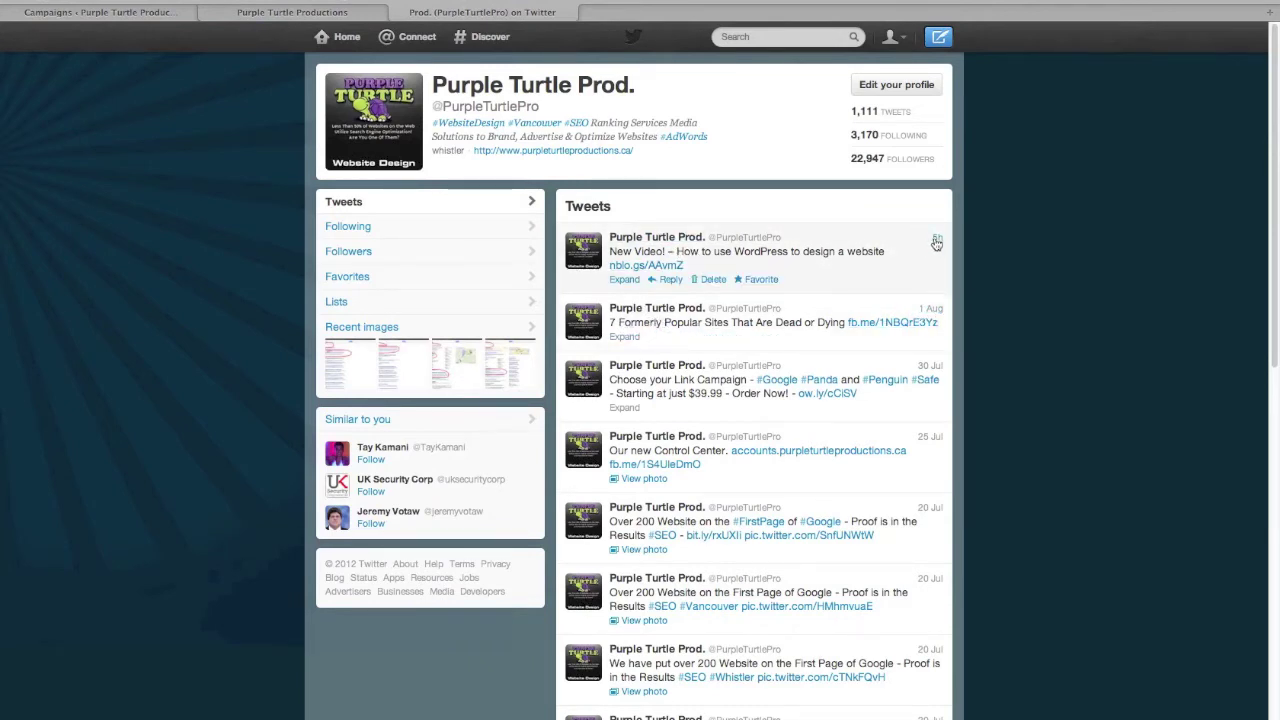
{"action": "left_click", "coordinate": [126, 13]}
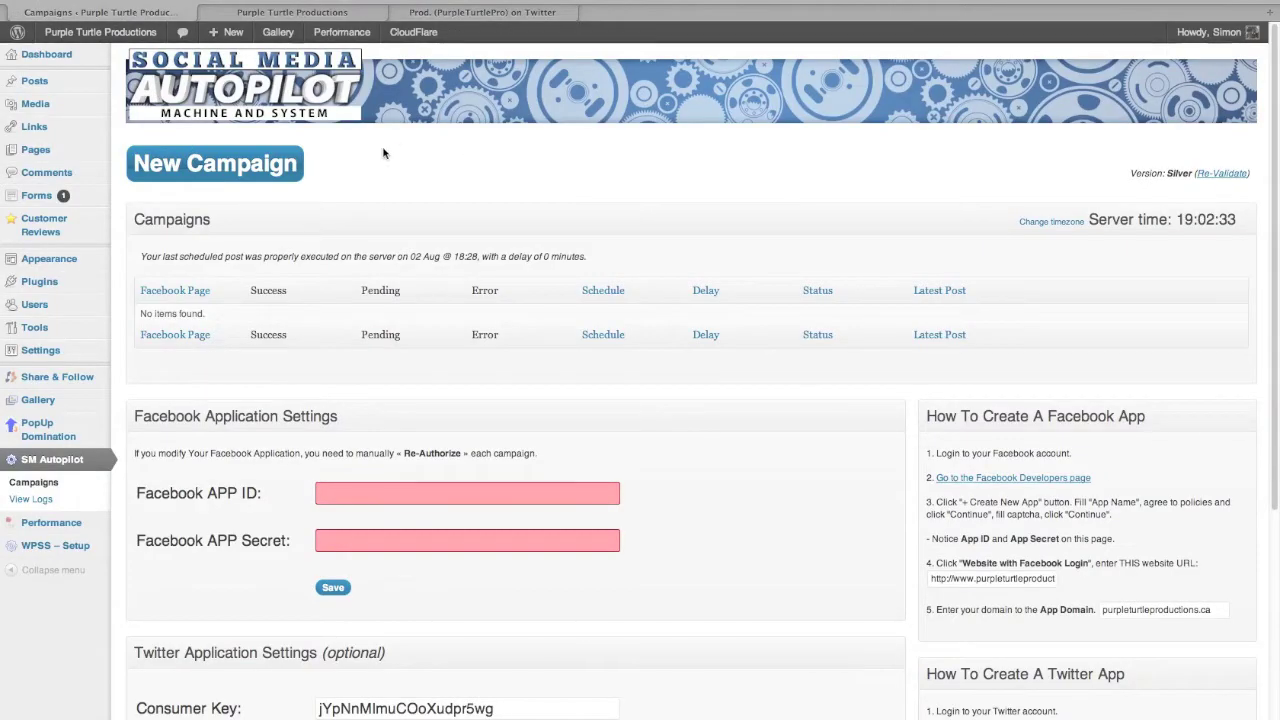
{"action": "left_click", "coordinate": [476, 13]}
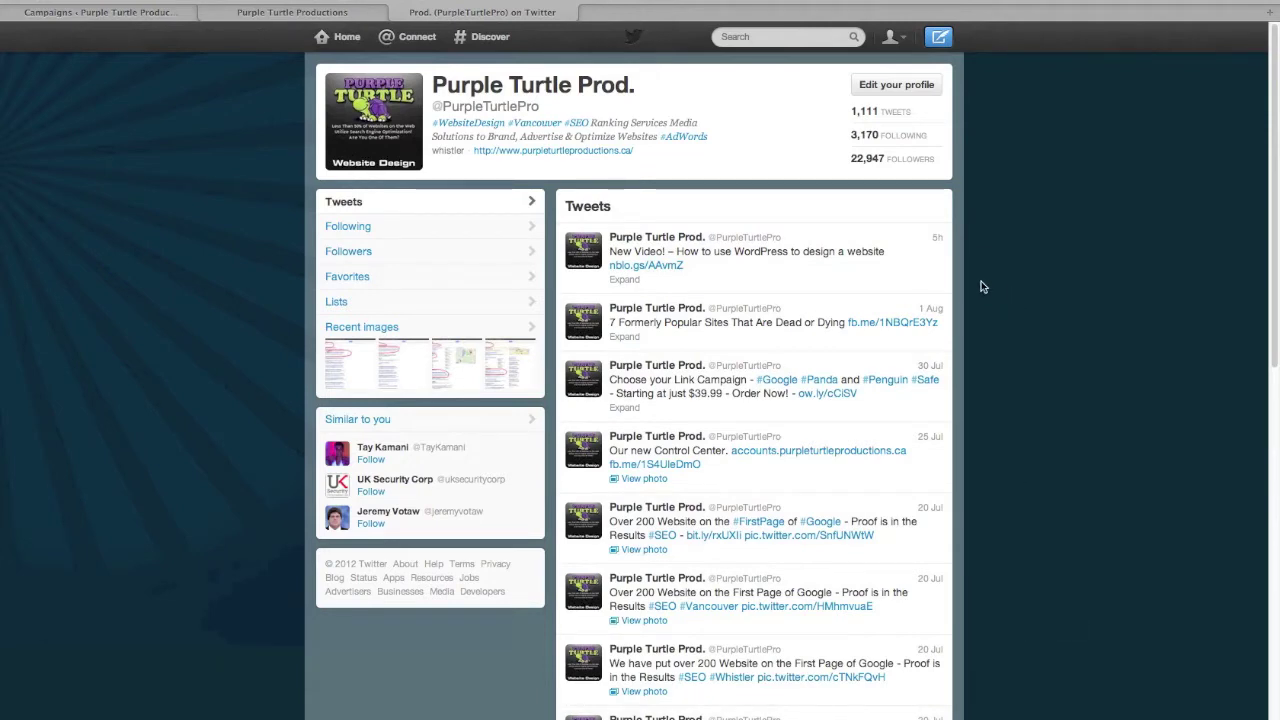
{"action": "left_click", "coordinate": [272, 20]}
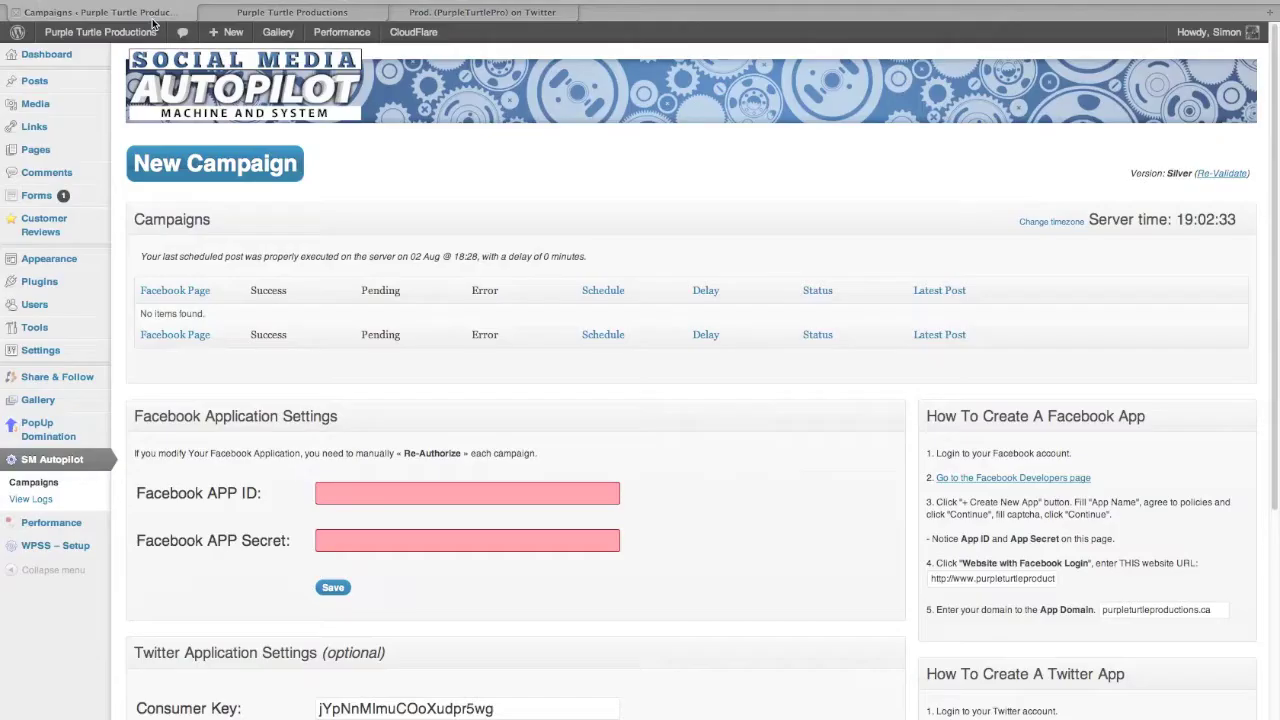
Open the Purple Turtle Productions public site in a new tab from the WordPress admin bar
{"action": "left_click", "coordinate": [157, 12]}
{"action": "right_click", "coordinate": [96, 36]}
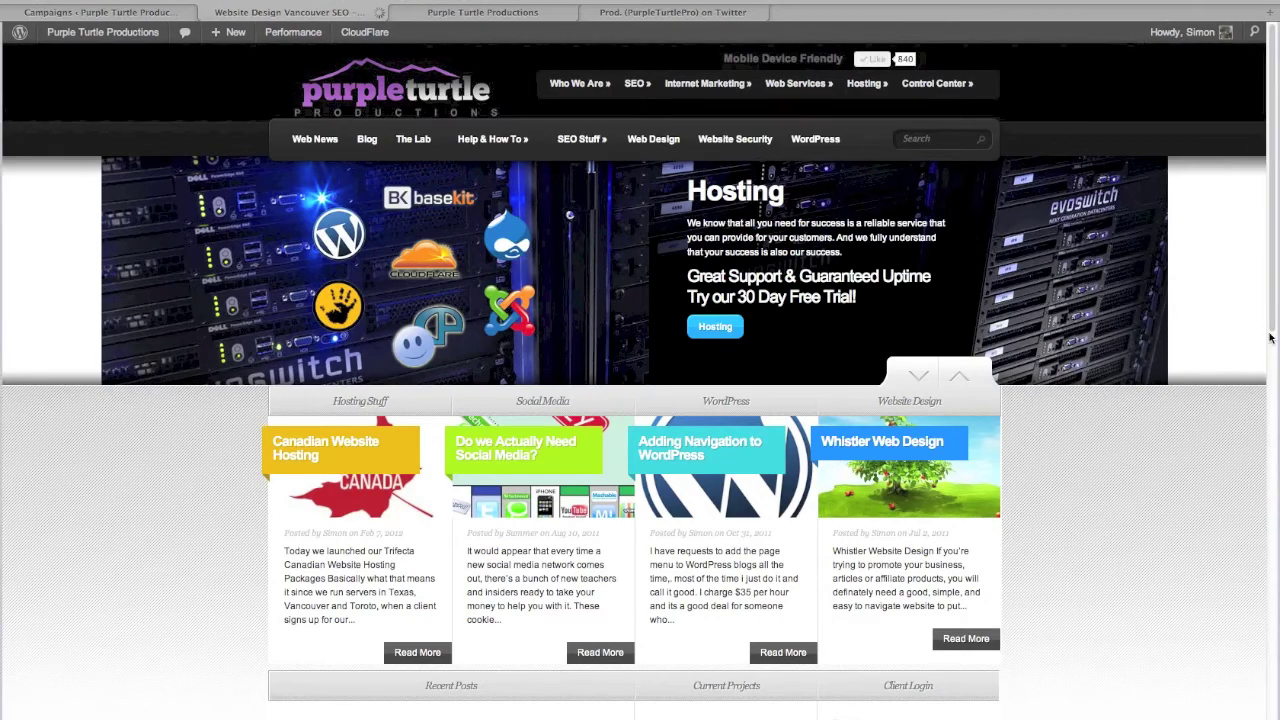
{"action": "left_click", "coordinate": [1273, 391]}
Compare the site's new WordPress video post in Recent Posts with the latest tweet on Twitter
{"action": "scroll", "coordinate": [1080, 372], "scroll_direction": "down", "scroll_amount": 4}
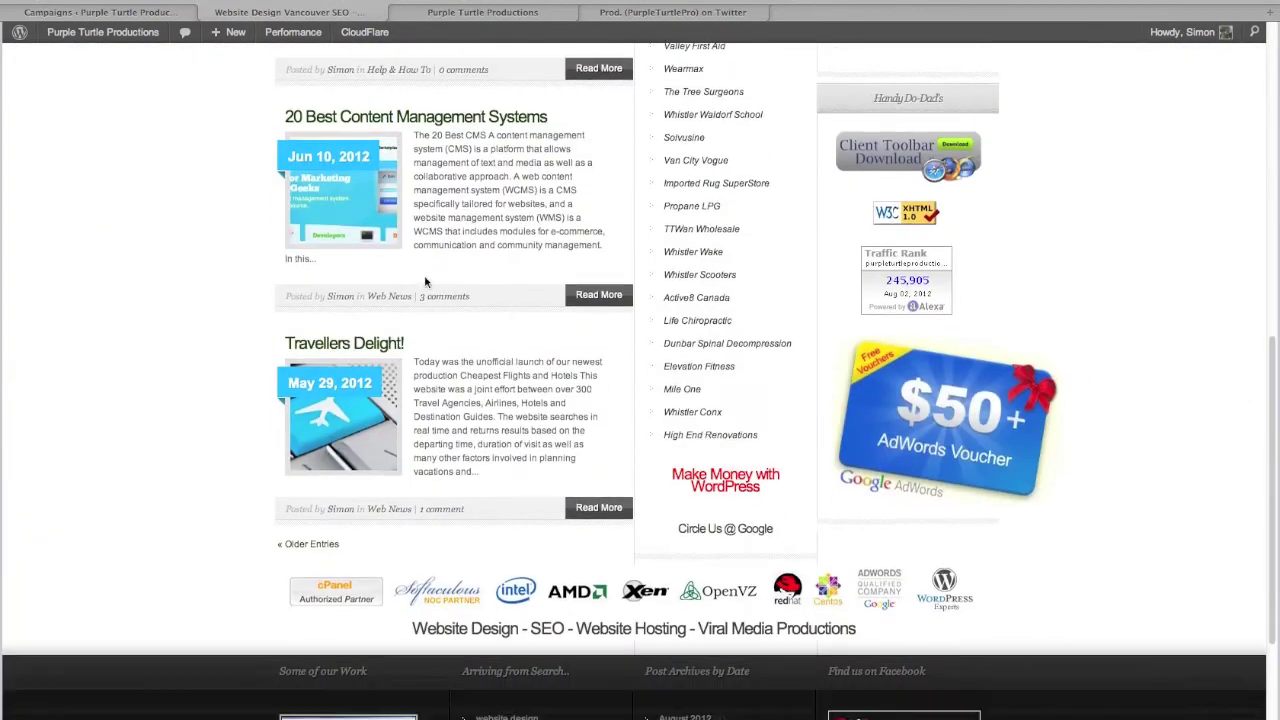
{"action": "scroll", "coordinate": [430, 281], "scroll_direction": "up", "scroll_amount": 8}
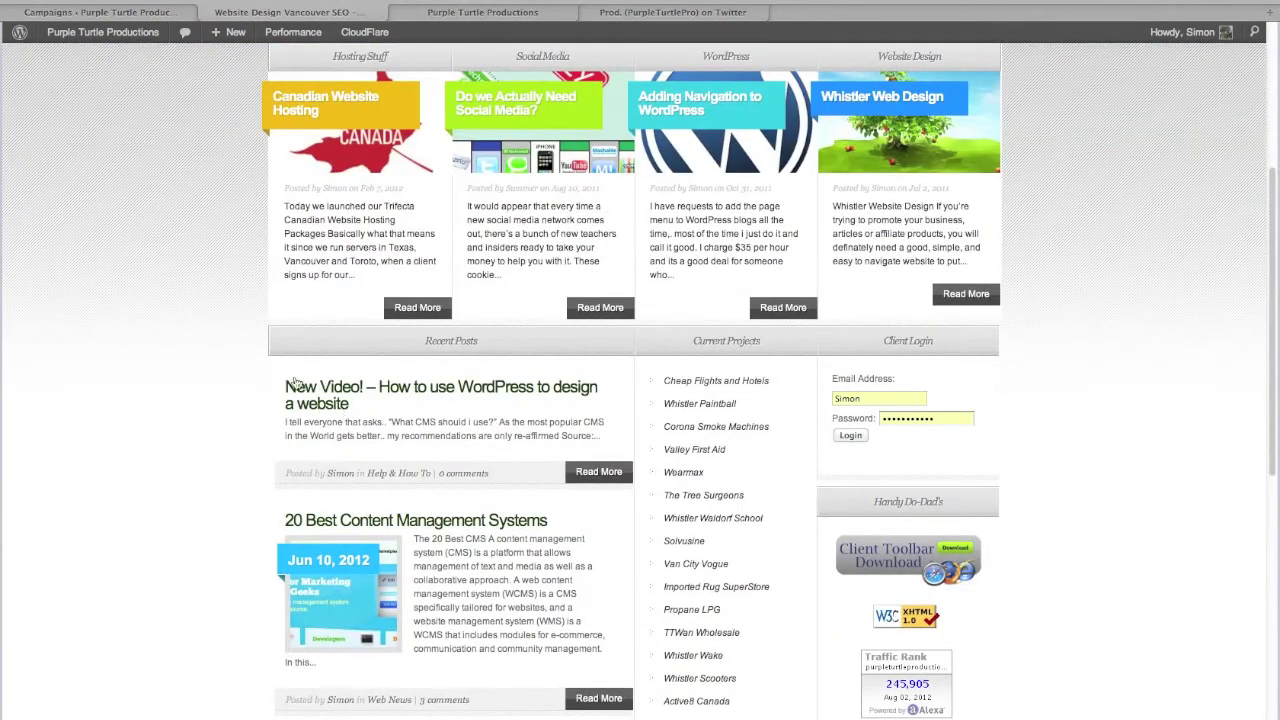
{"action": "left_click", "coordinate": [516, 14]}
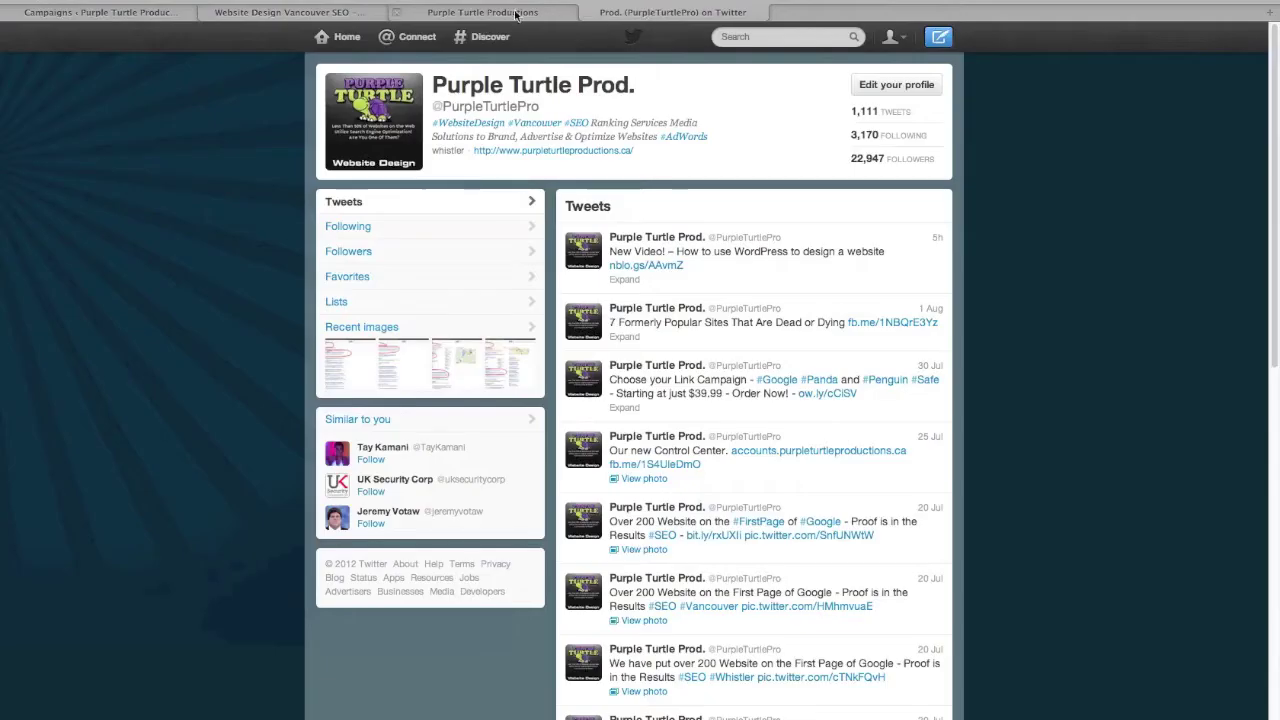
{"action": "left_click", "coordinate": [325, 16]}
{"action": "left_click_drag", "start_coordinate": [286, 421], "coordinate": [601, 437]}
{"action": "left_click", "coordinate": [548, 417]}
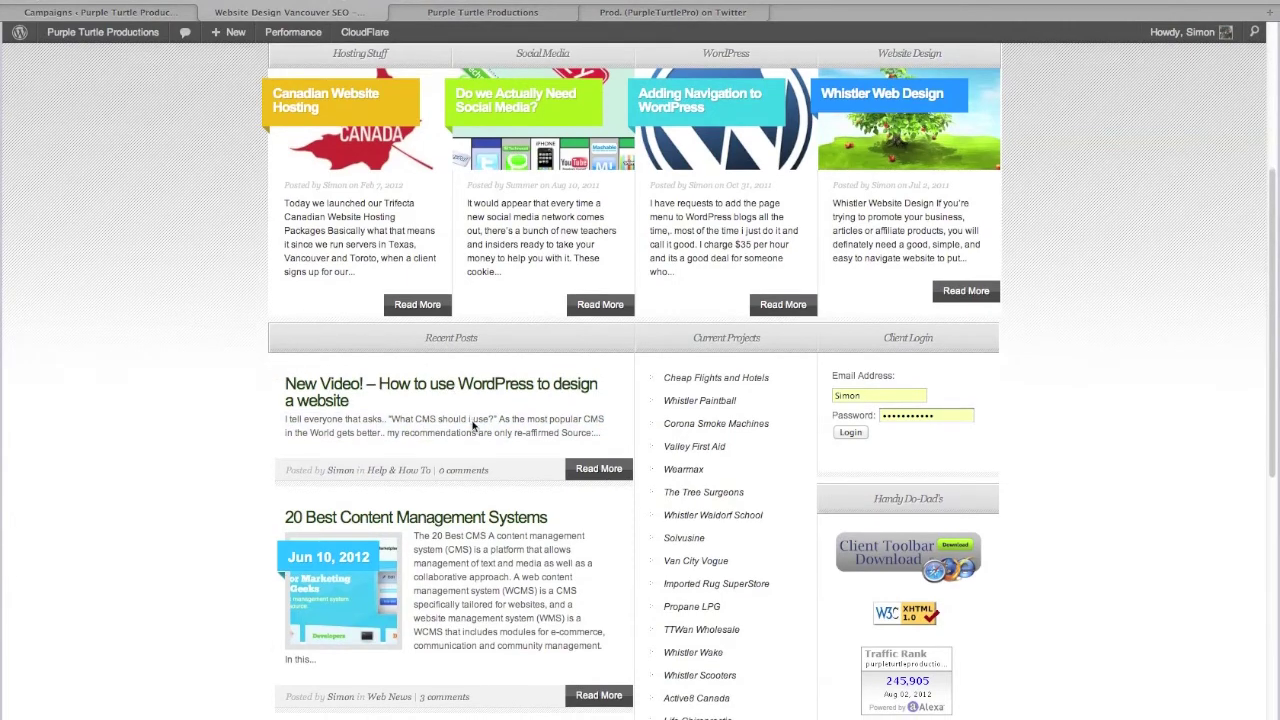
{"action": "scroll", "coordinate": [468, 415], "scroll_direction": "down", "scroll_amount": 3}
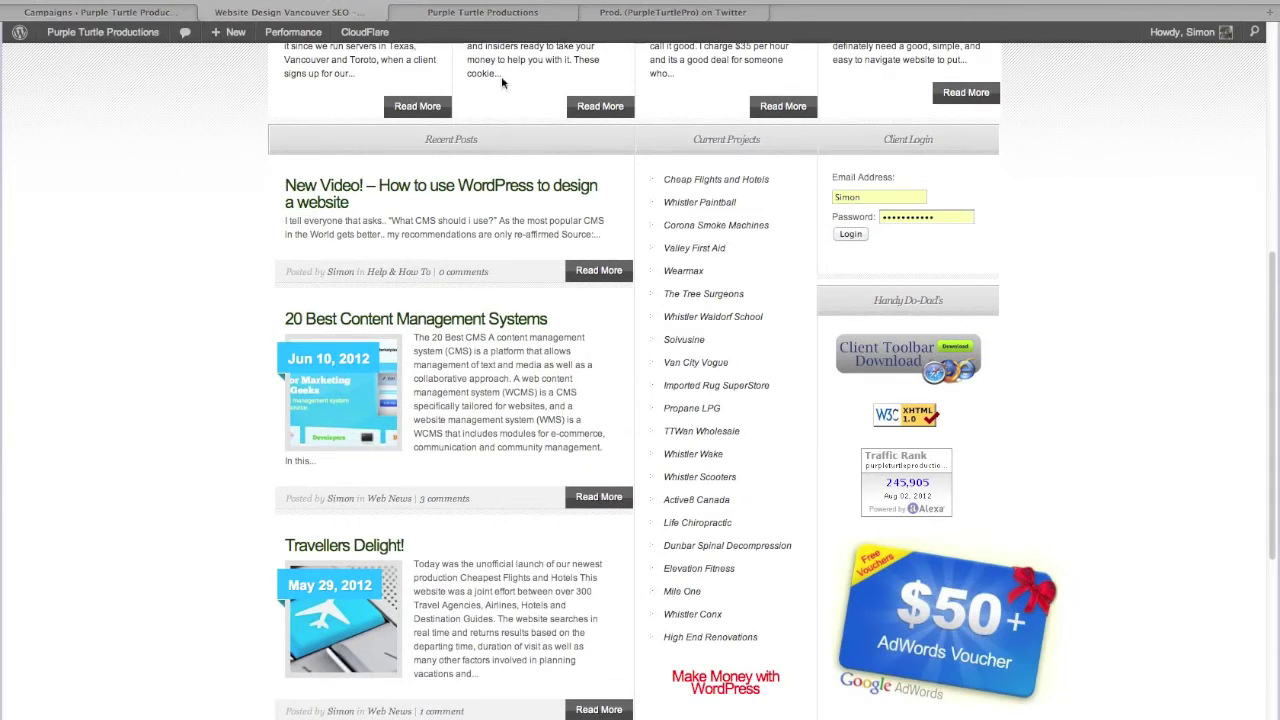
{"action": "left_click", "coordinate": [631, 16]}
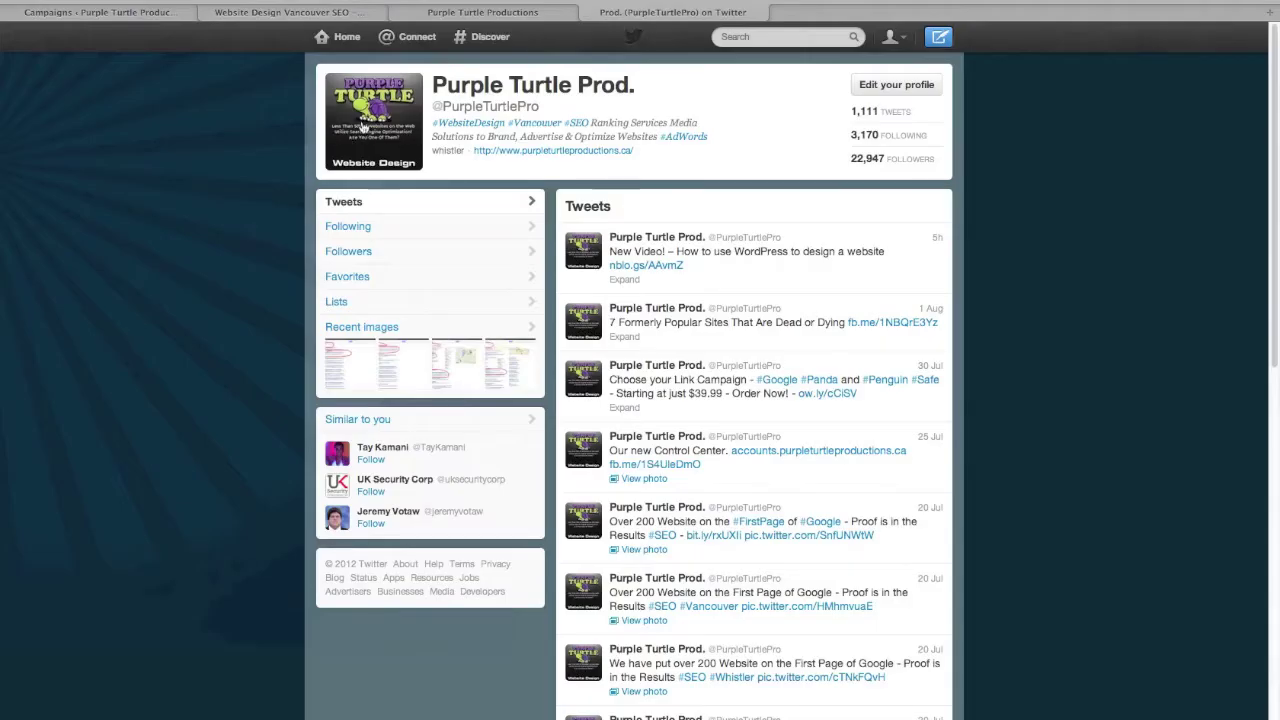
Glance at the Facebook page, then return to the SM Autopilot campaigns page
{"action": "left_click", "coordinate": [457, 13]}
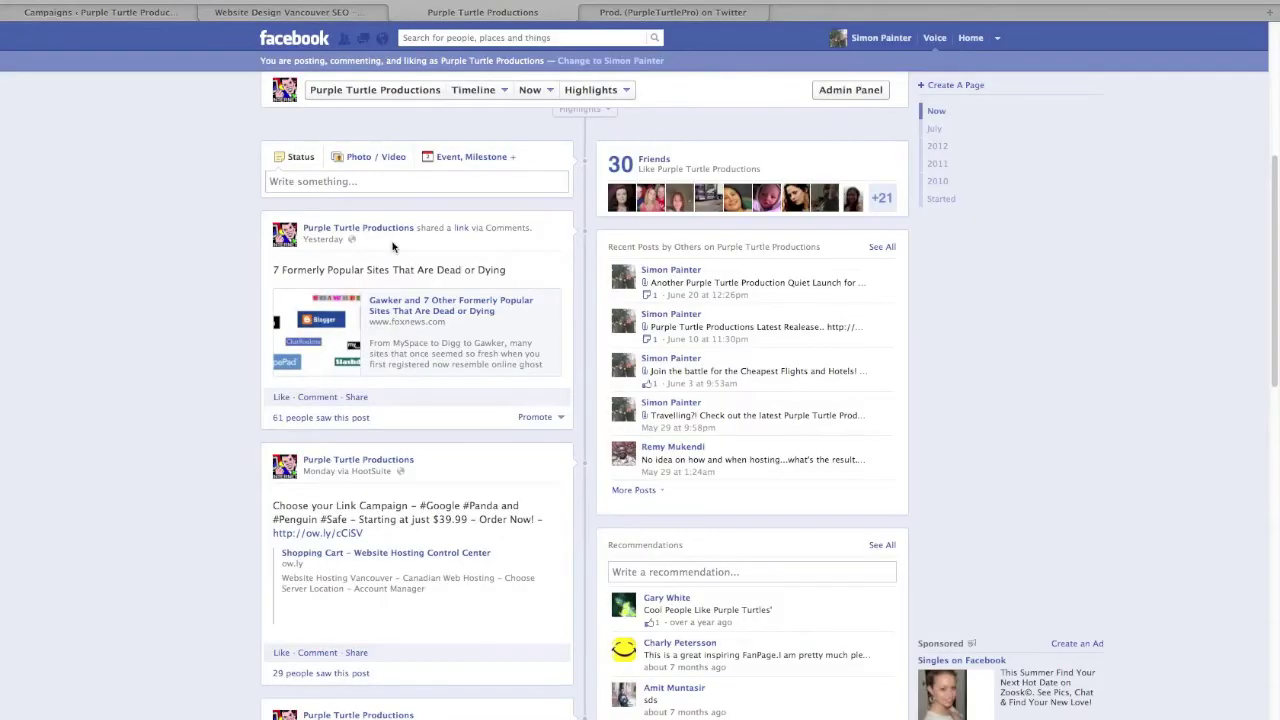
{"action": "left_click", "coordinate": [130, 22]}
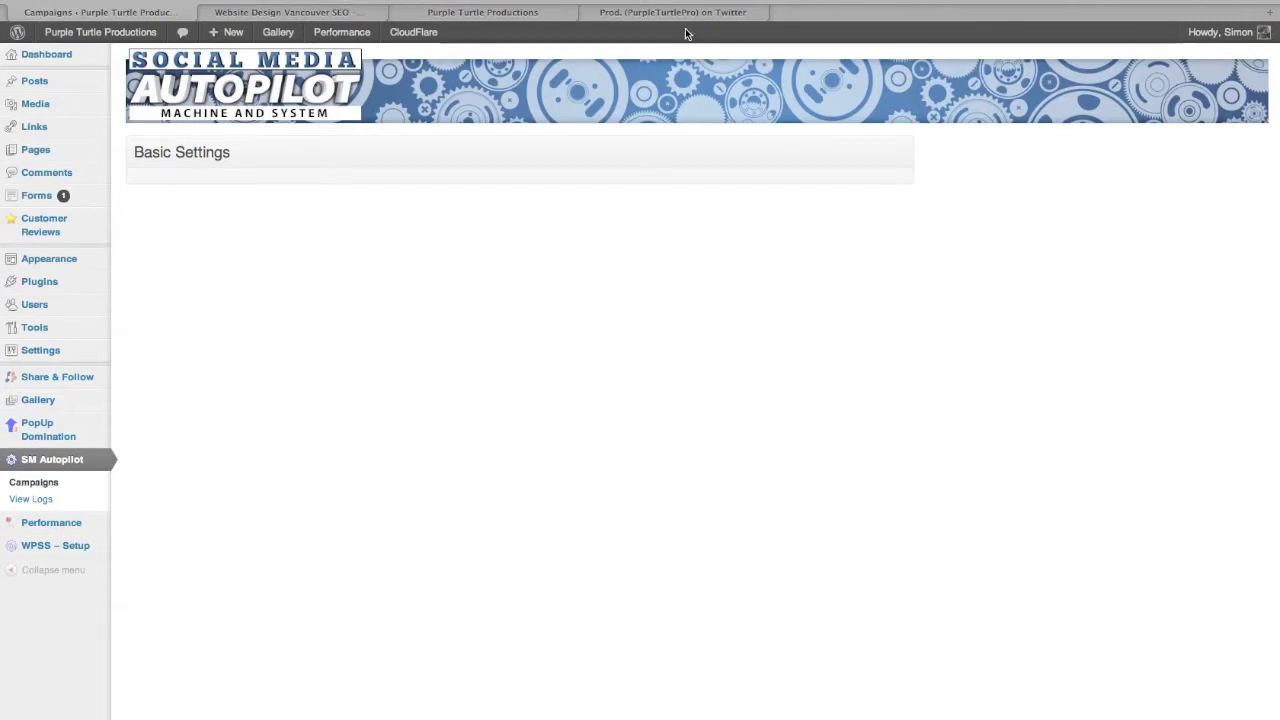
Check the Facebook and website tabs, then reload SM Autopilot > Campaigns from the sidebar
{"action": "left_click", "coordinate": [478, 12]}
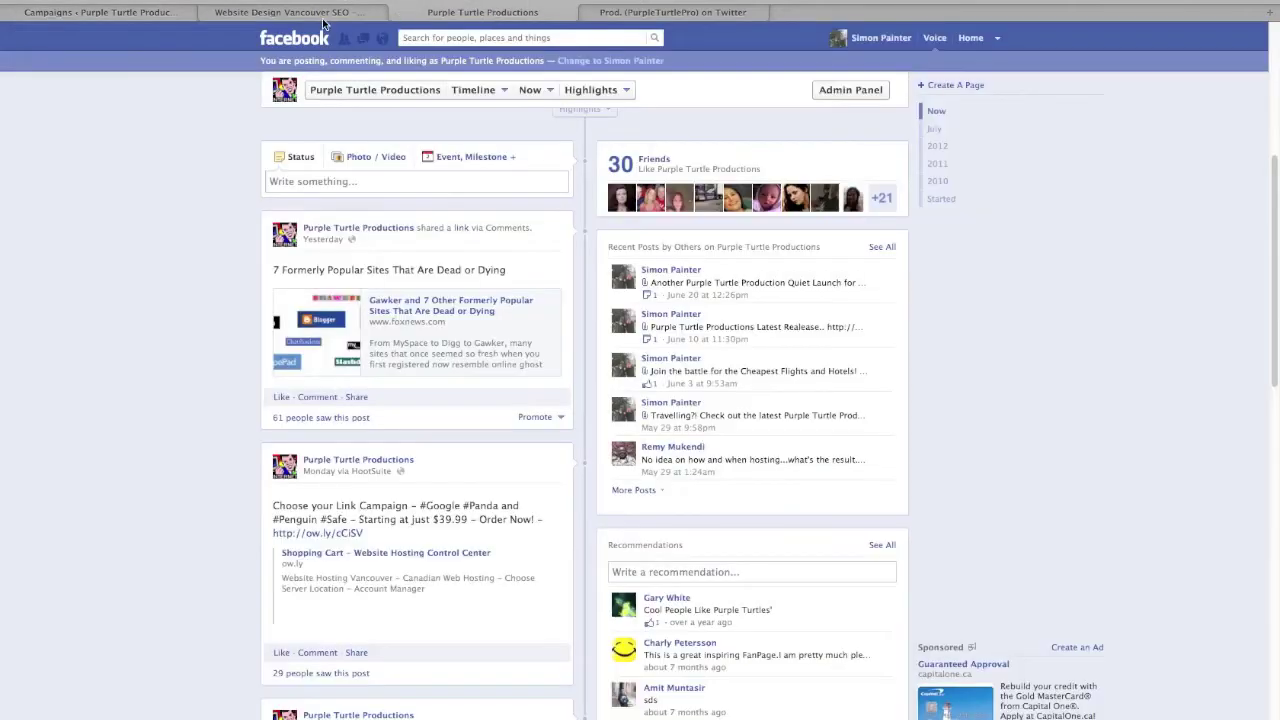
{"action": "left_click", "coordinate": [320, 16]}
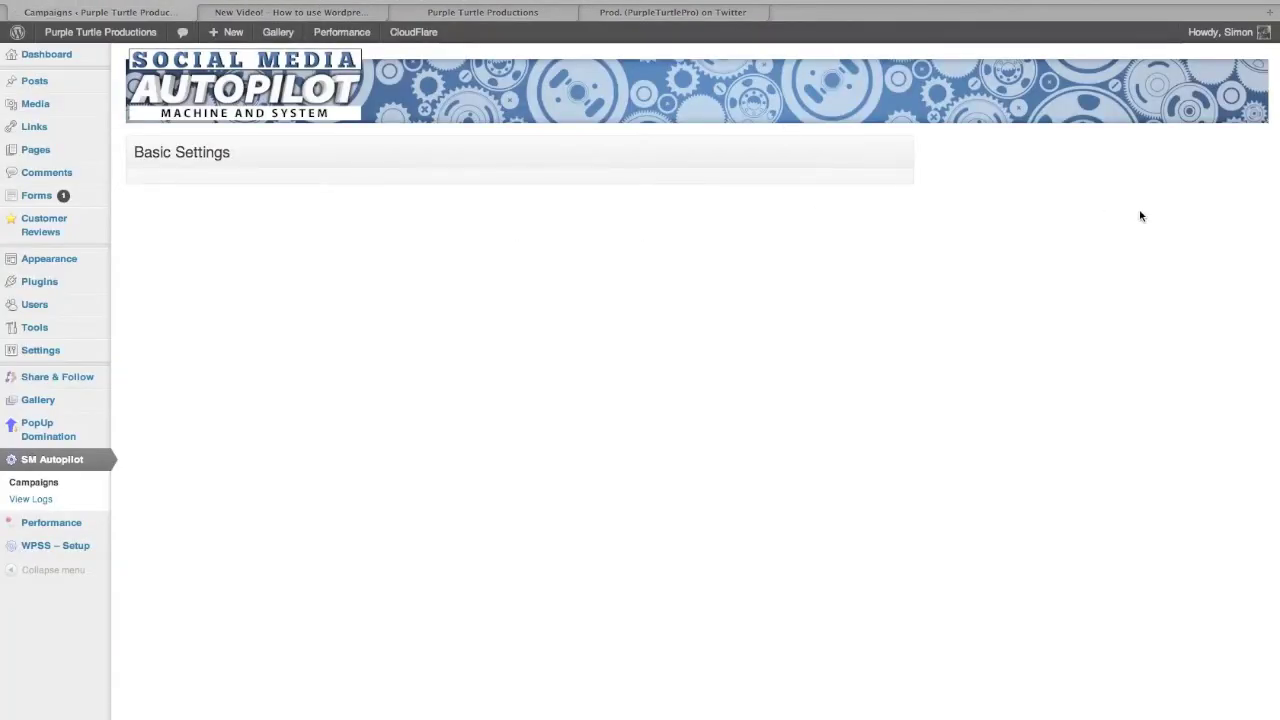
{"action": "left_click", "coordinate": [35, 484]}
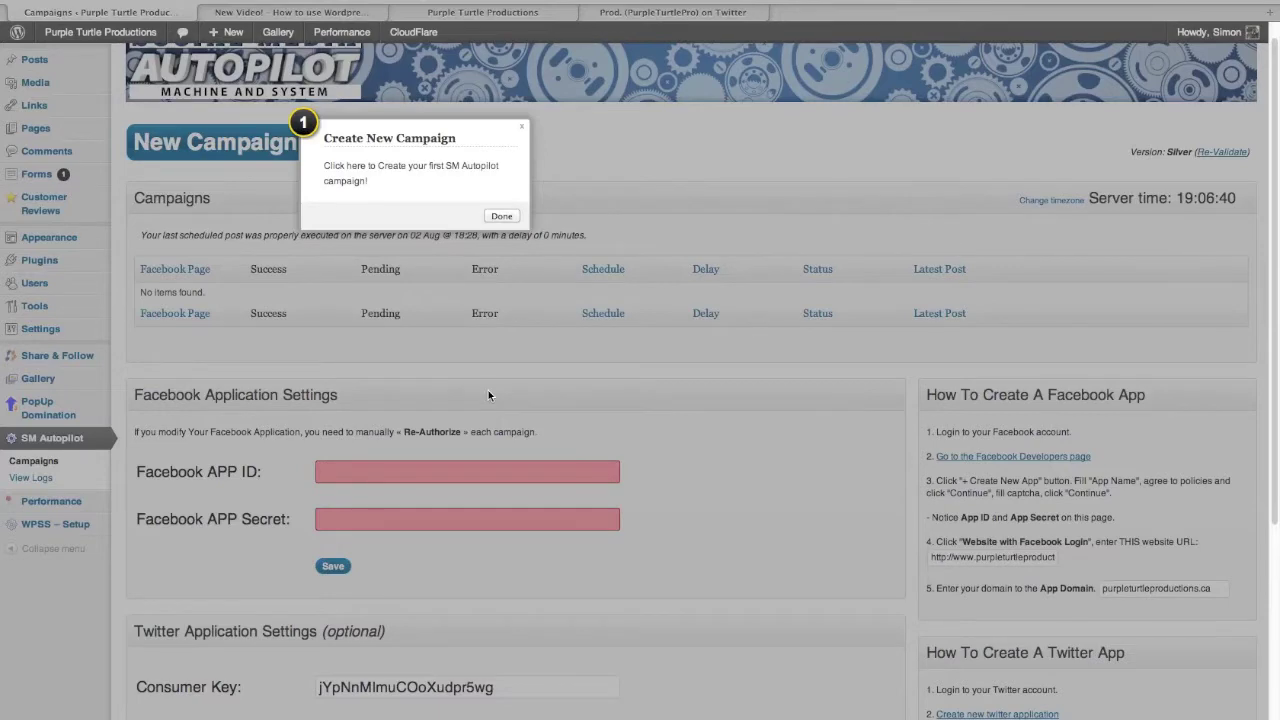
Dismiss the Create New Campaign popup twice, scrolling through the settings in between
{"action": "left_click", "coordinate": [501, 216]}
{"action": "scroll", "coordinate": [511, 200], "scroll_direction": "down", "scroll_amount": 2}
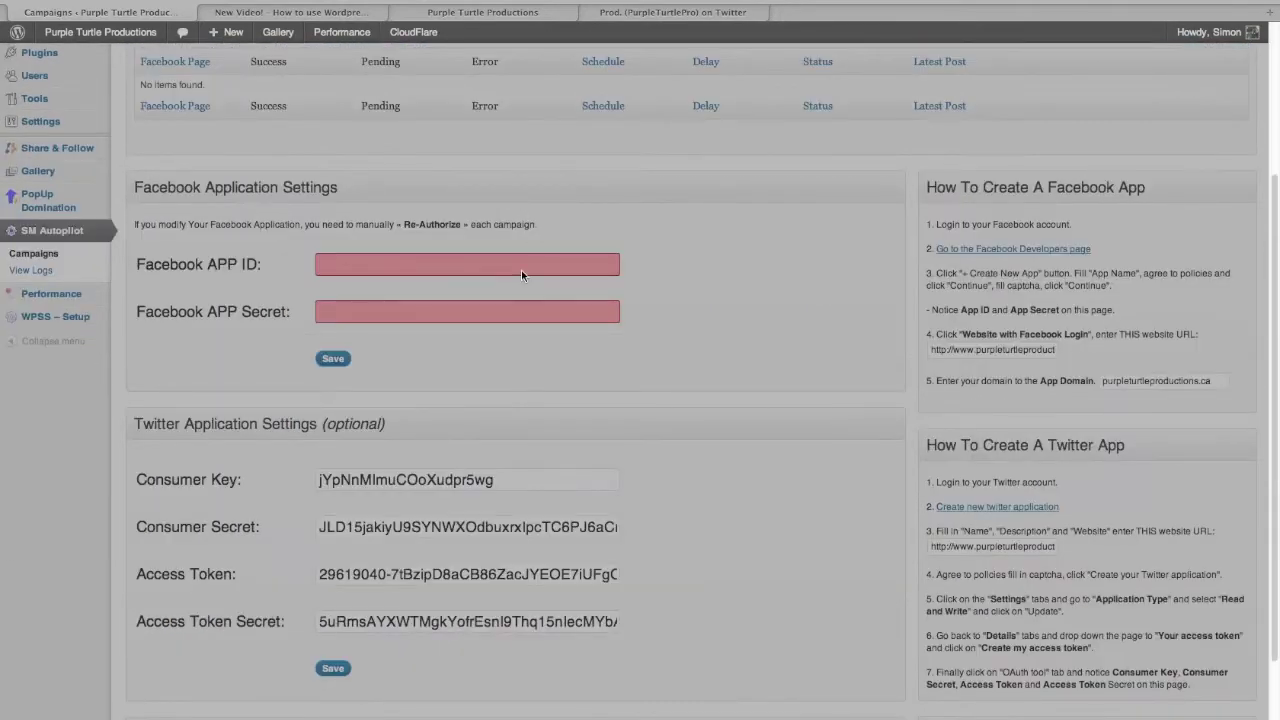
{"action": "scroll", "coordinate": [523, 274], "scroll_direction": "down", "scroll_amount": 3}
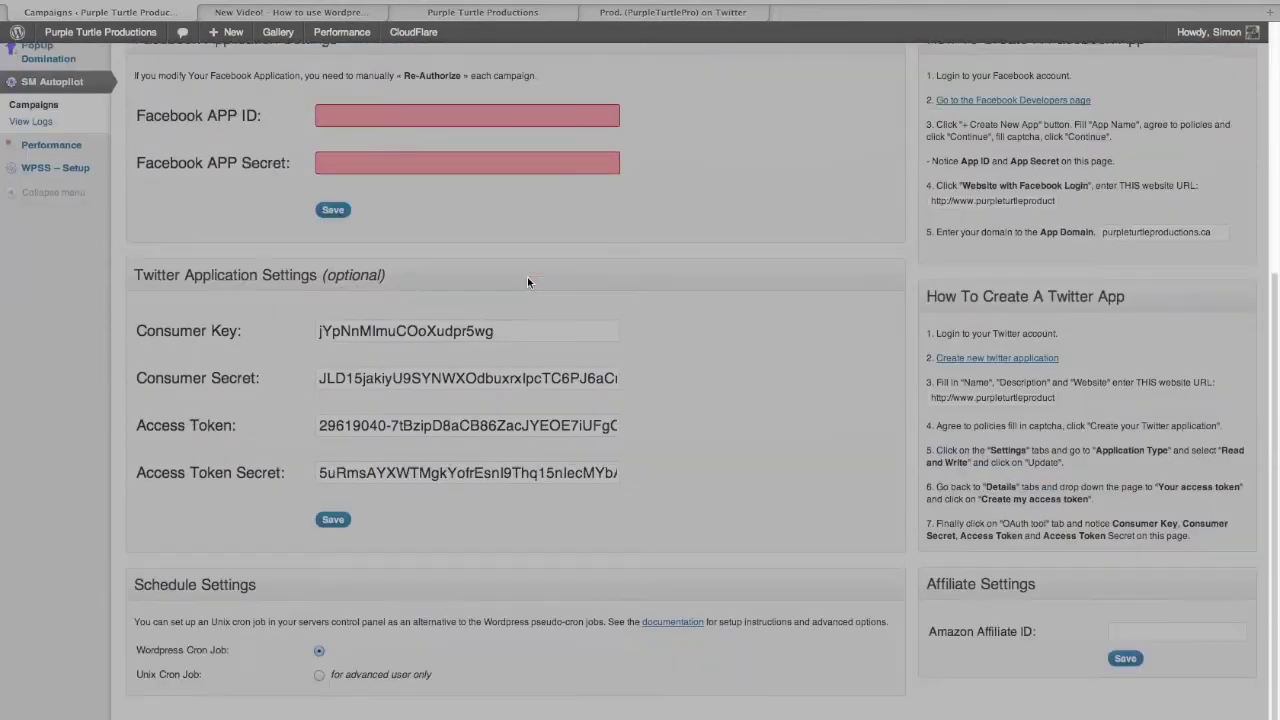
{"action": "scroll", "coordinate": [510, 250], "scroll_direction": "up", "scroll_amount": 6}
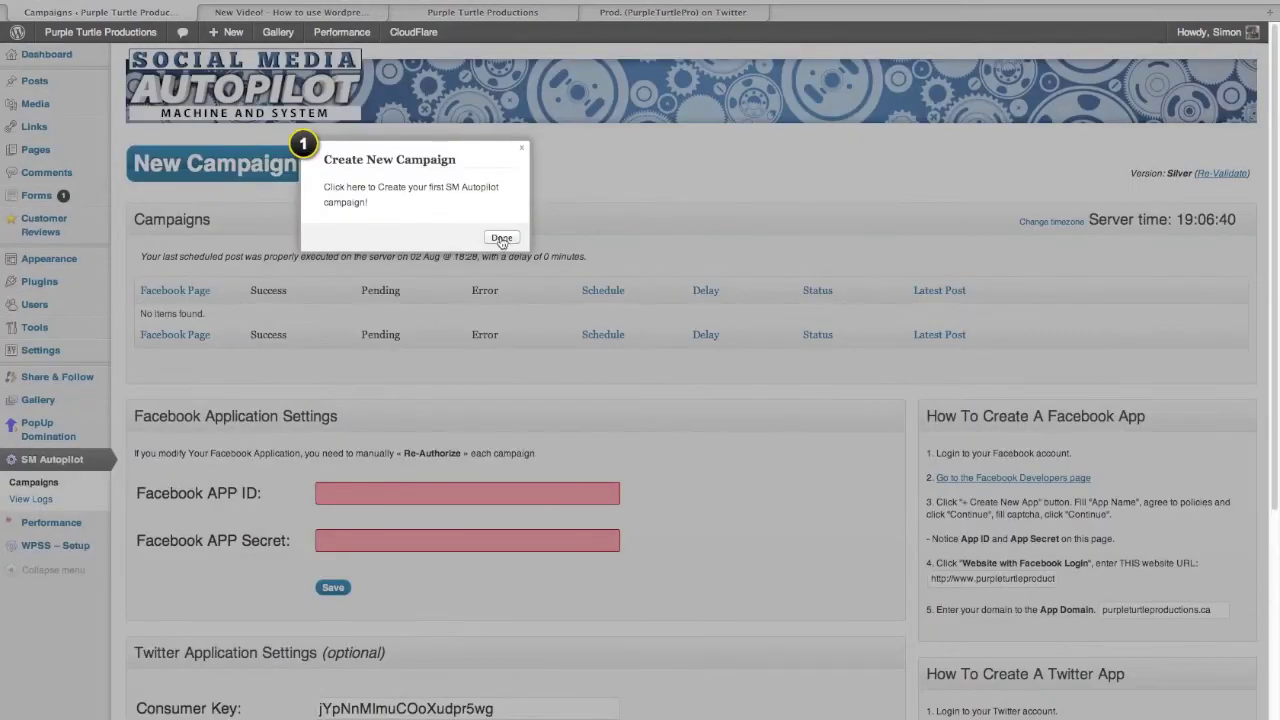
{"action": "left_click", "coordinate": [502, 240]}
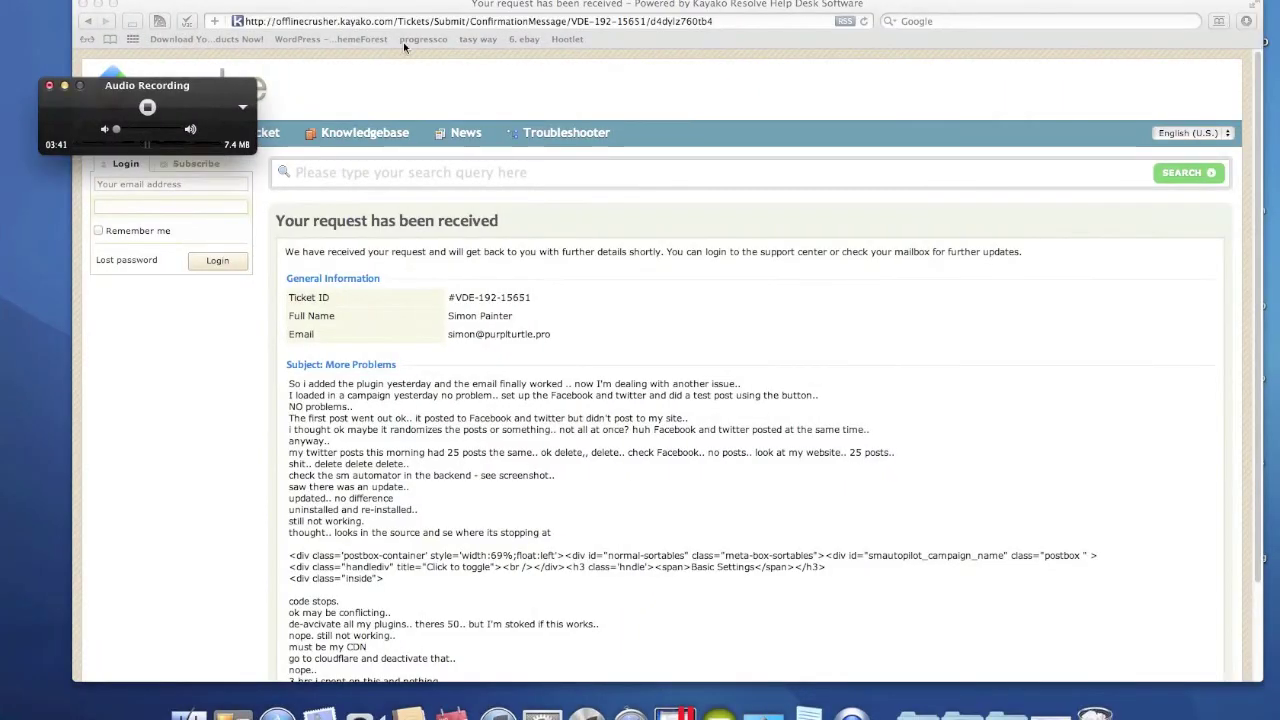
{"action": "left_click", "coordinate": [437, 96]}
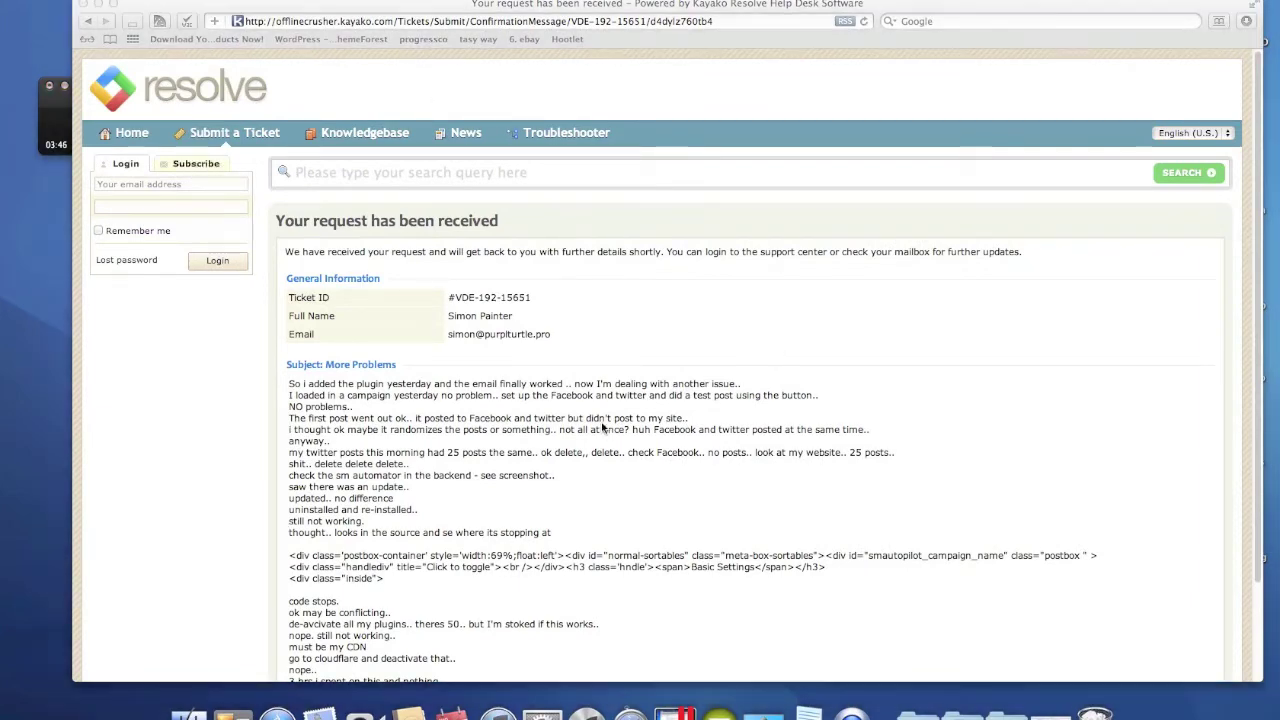
{"action": "scroll", "coordinate": [410, 418], "scroll_direction": "down", "scroll_amount": 2}
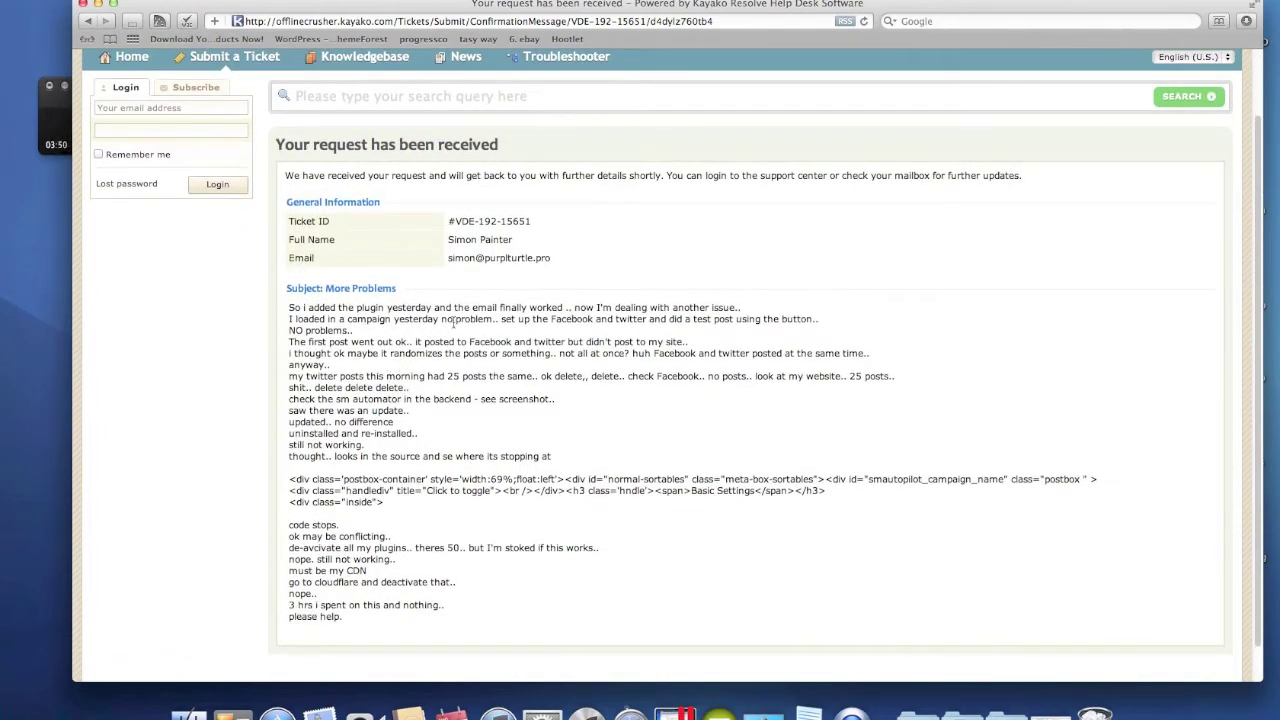
{"action": "left_click_drag", "start_coordinate": [446, 310], "coordinate": [545, 313]}
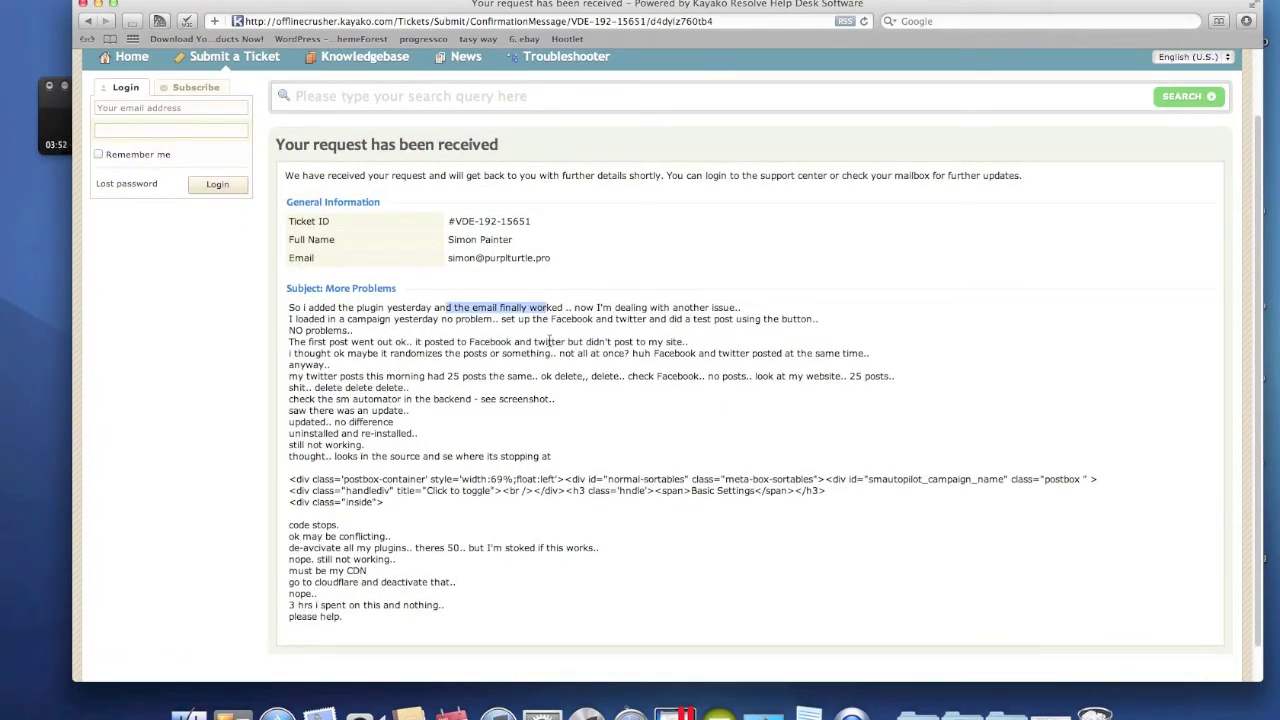
{"action": "left_click", "coordinate": [549, 342]}
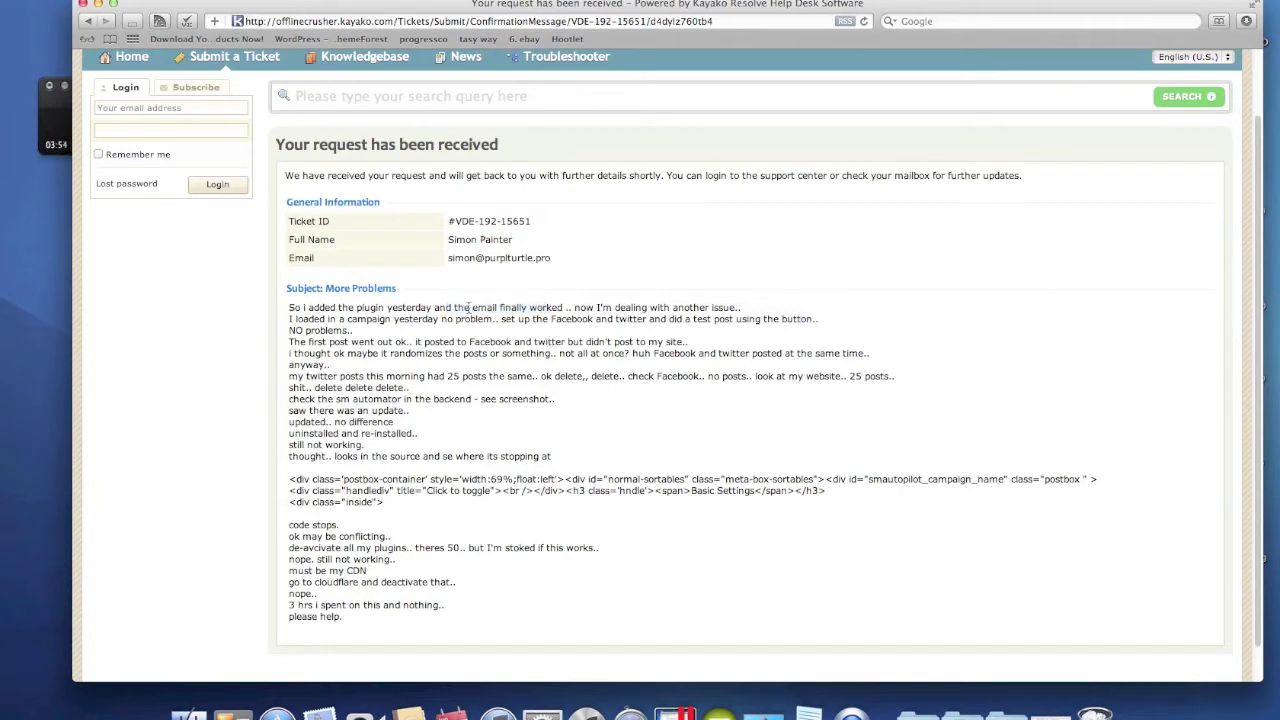
{"action": "left_click_drag", "start_coordinate": [434, 308], "coordinate": [540, 312]}
{"action": "left_click", "coordinate": [535, 345]}
{"action": "scroll", "coordinate": [504, 396], "scroll_direction": "down", "scroll_amount": 1}
{"action": "scroll", "coordinate": [494, 416], "scroll_direction": "up", "scroll_amount": 3}
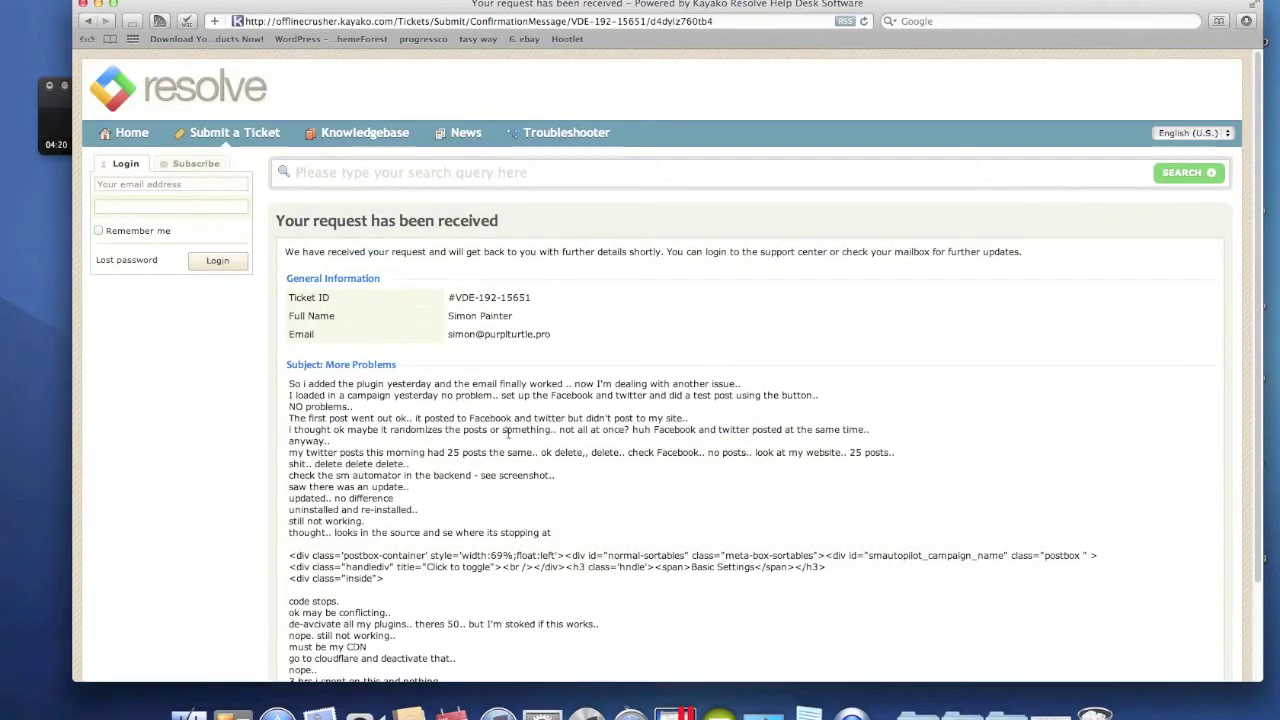
{"action": "scroll", "coordinate": [528, 350], "scroll_direction": "down", "scroll_amount": 3}
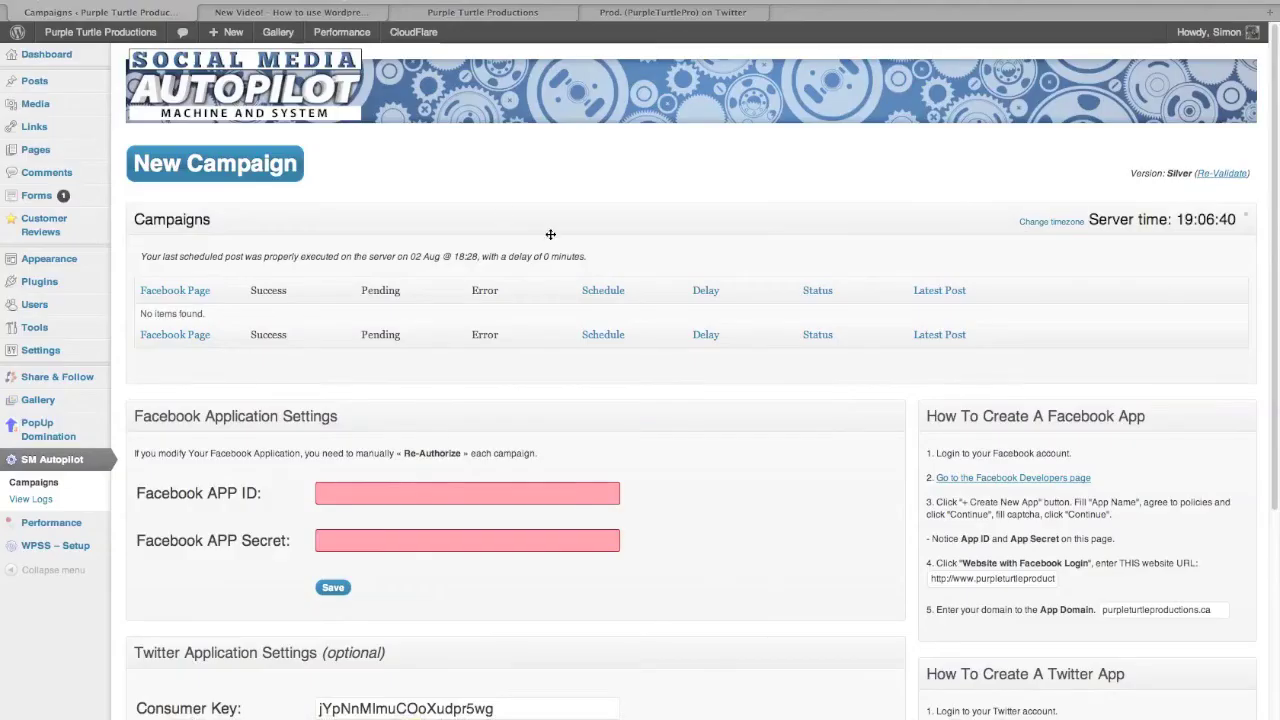
Start a new campaign and view the HTML source of the blank Basic Settings page
{"action": "left_click", "coordinate": [268, 172]}
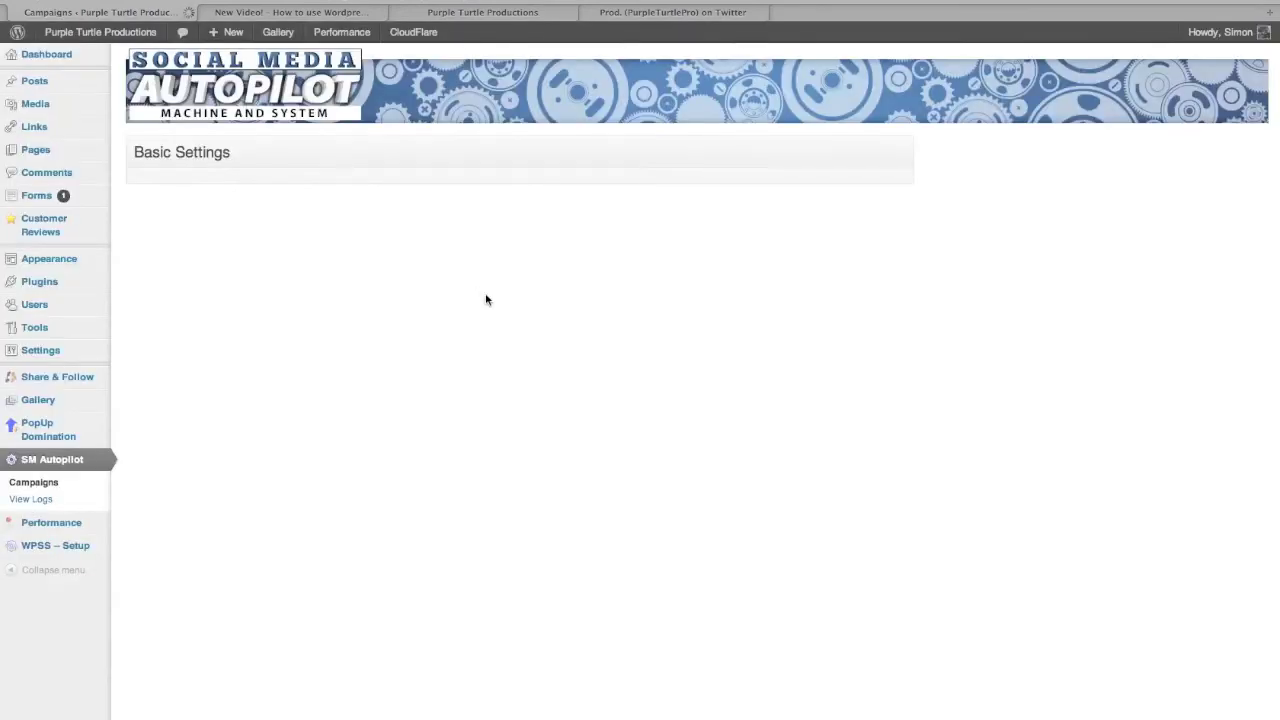
{"action": "right_click", "coordinate": [497, 300]}
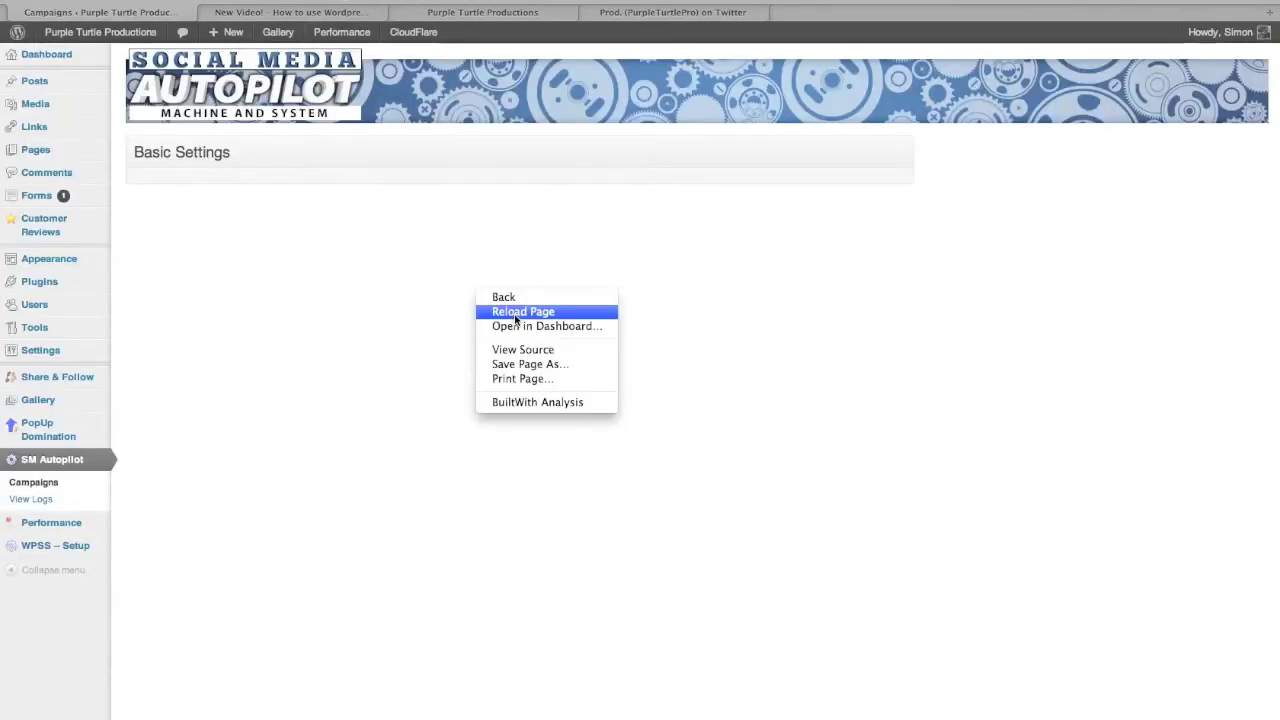
{"action": "key", "text": "Return"}
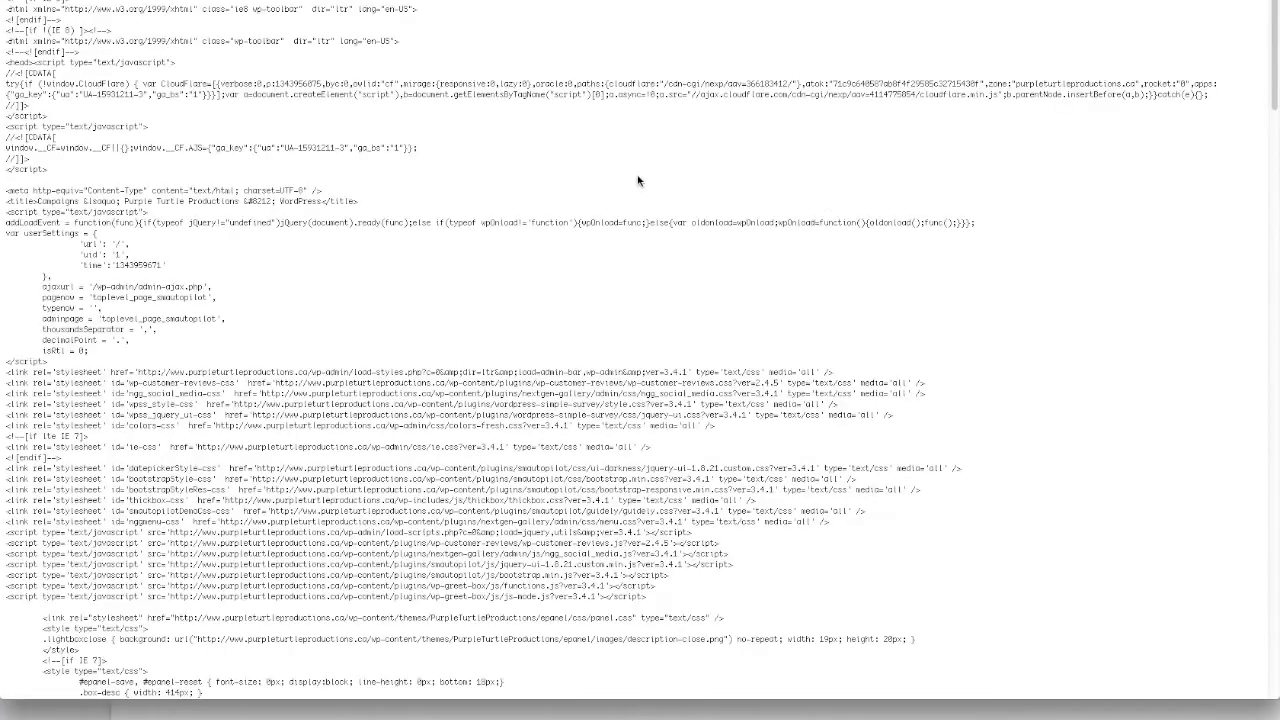
Scroll the page source and highlight the postbox-container class and Basic Settings heading markup
{"action": "left_click_drag", "start_coordinate": [1274, 54], "coordinate": [1274, 624]}
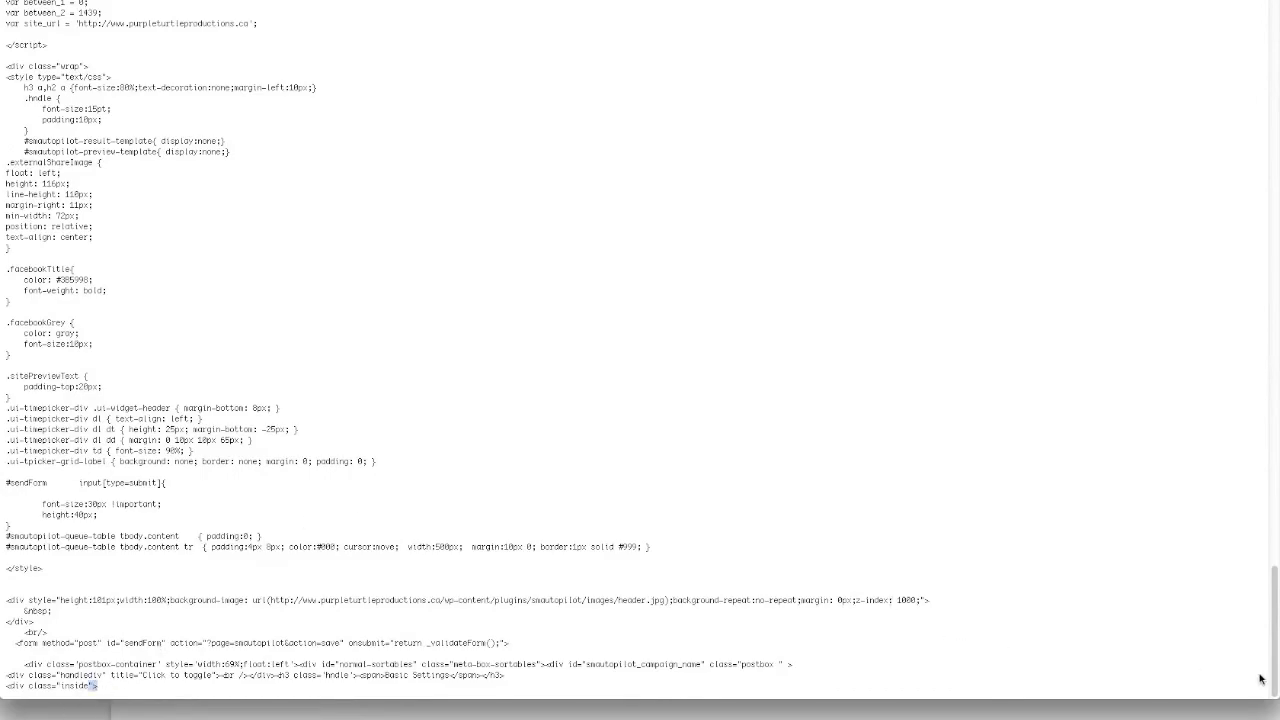
{"action": "left_click_drag", "start_coordinate": [1272, 695], "coordinate": [1270, 467]}
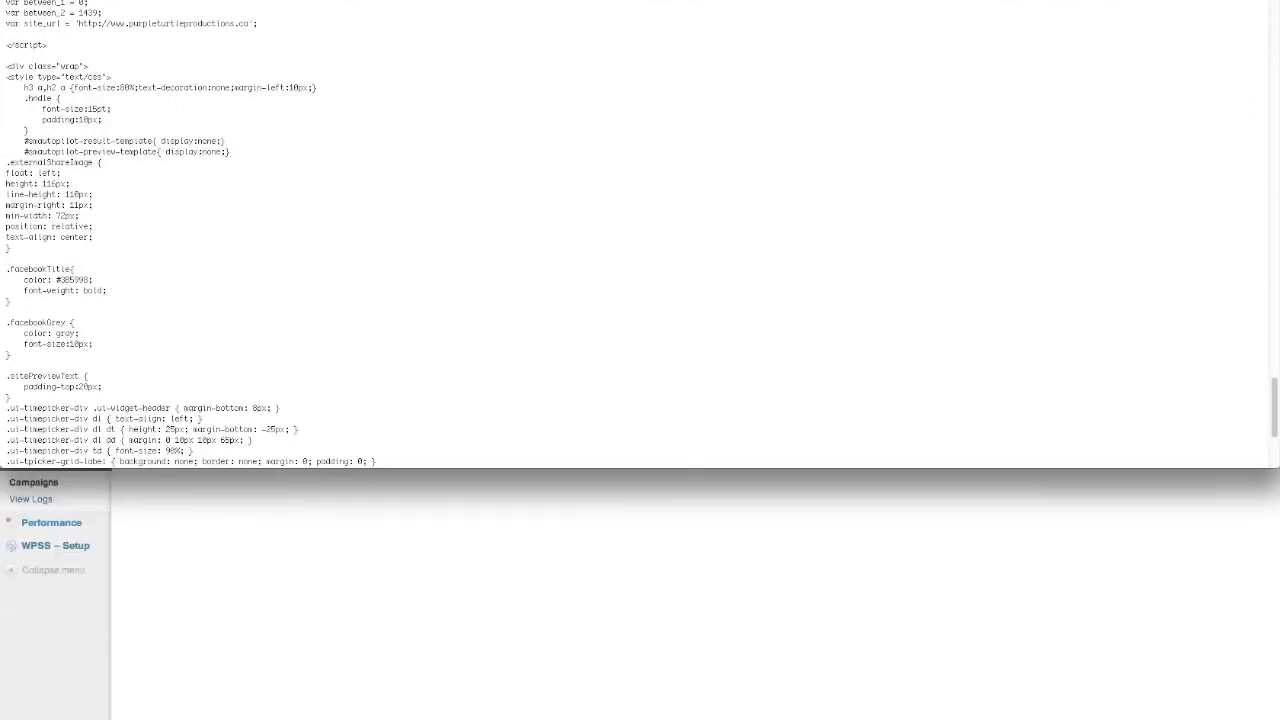
{"action": "left_click_drag", "start_coordinate": [1274, 409], "coordinate": [1274, 436]}
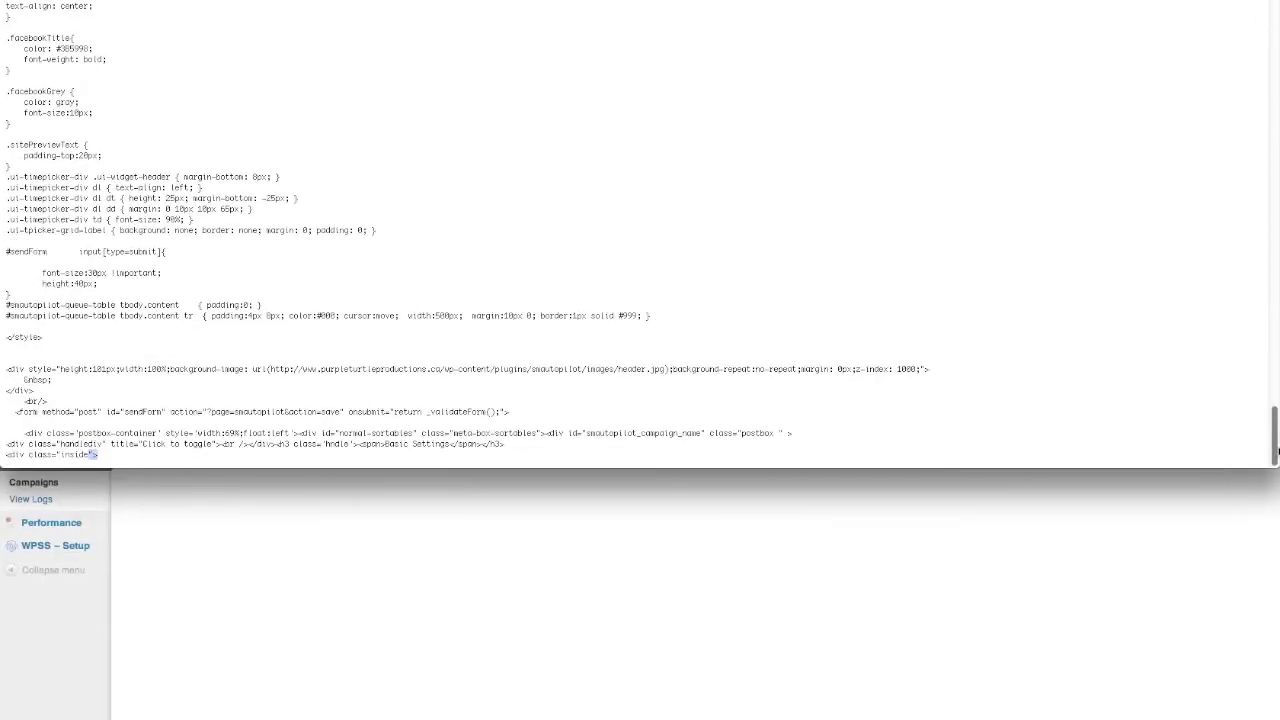
{"action": "left_click_drag", "start_coordinate": [80, 433], "coordinate": [162, 432]}
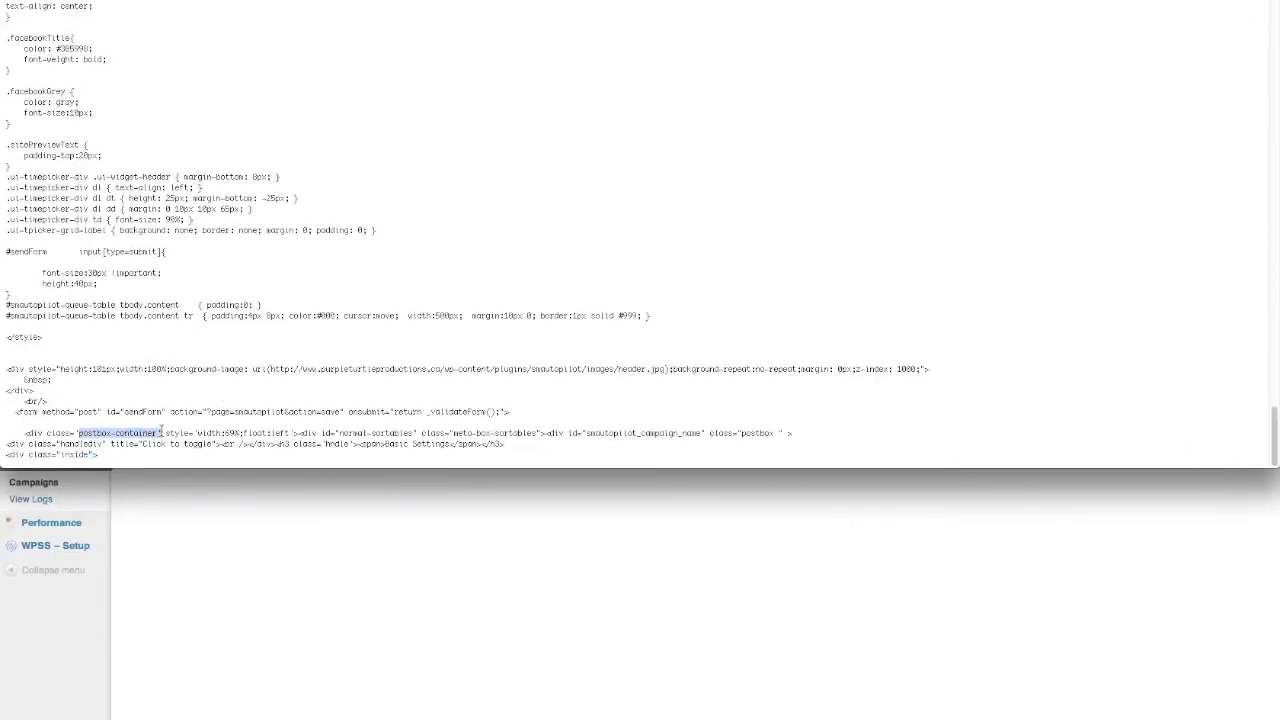
{"action": "left_click", "coordinate": [217, 444]}
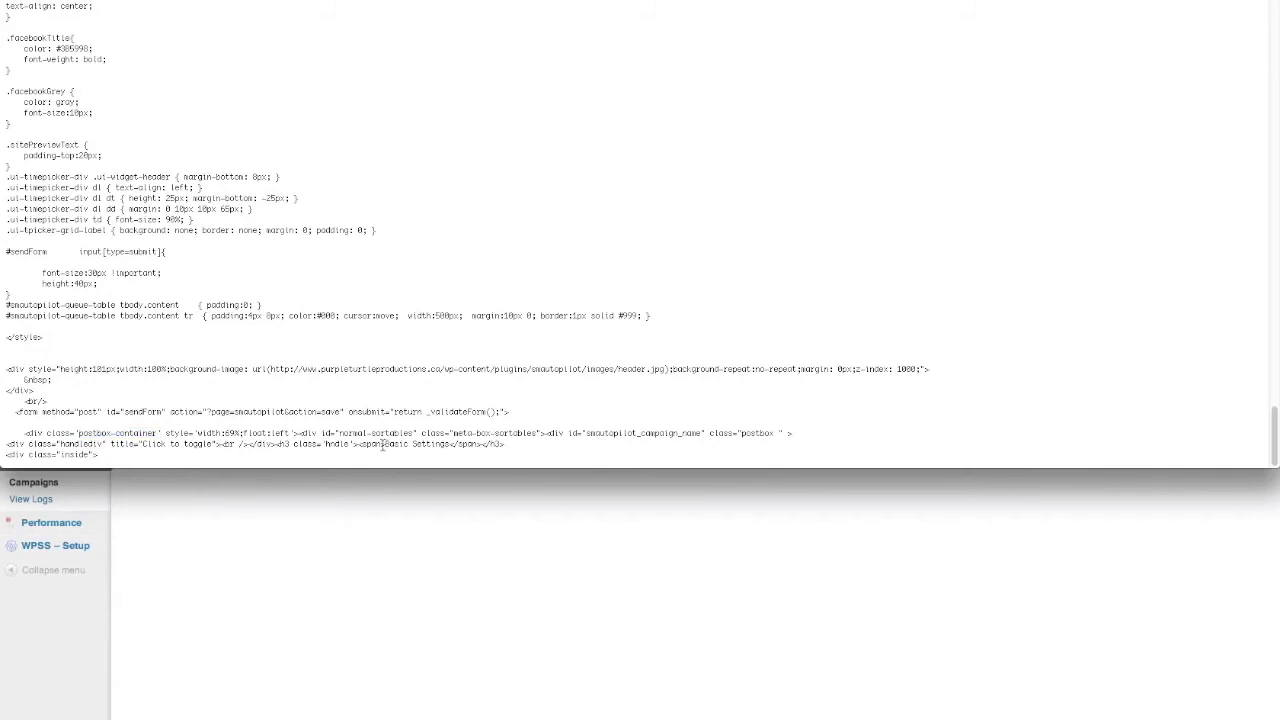
{"action": "left_click_drag", "start_coordinate": [382, 446], "coordinate": [455, 446]}
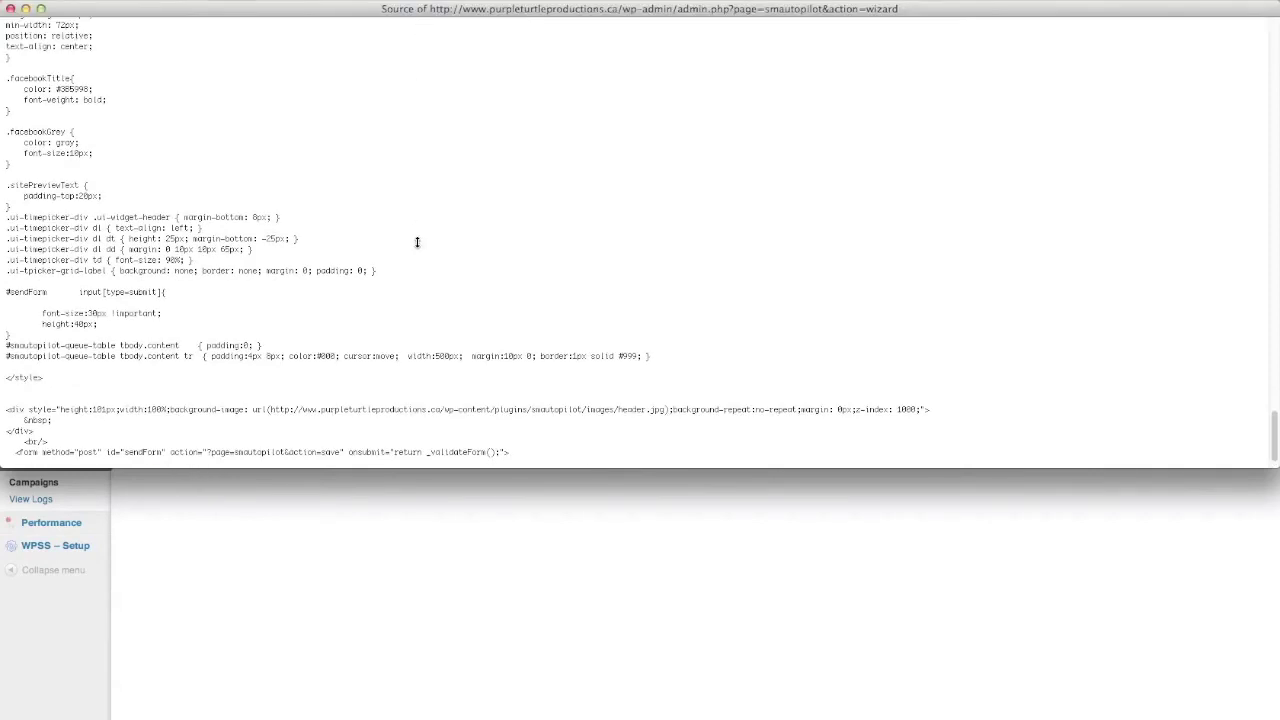
Shrink the source window and bring the empty Basic Settings campaign page back to the front
{"action": "left_click_drag", "start_coordinate": [418, 8], "coordinate": [410, 222]}
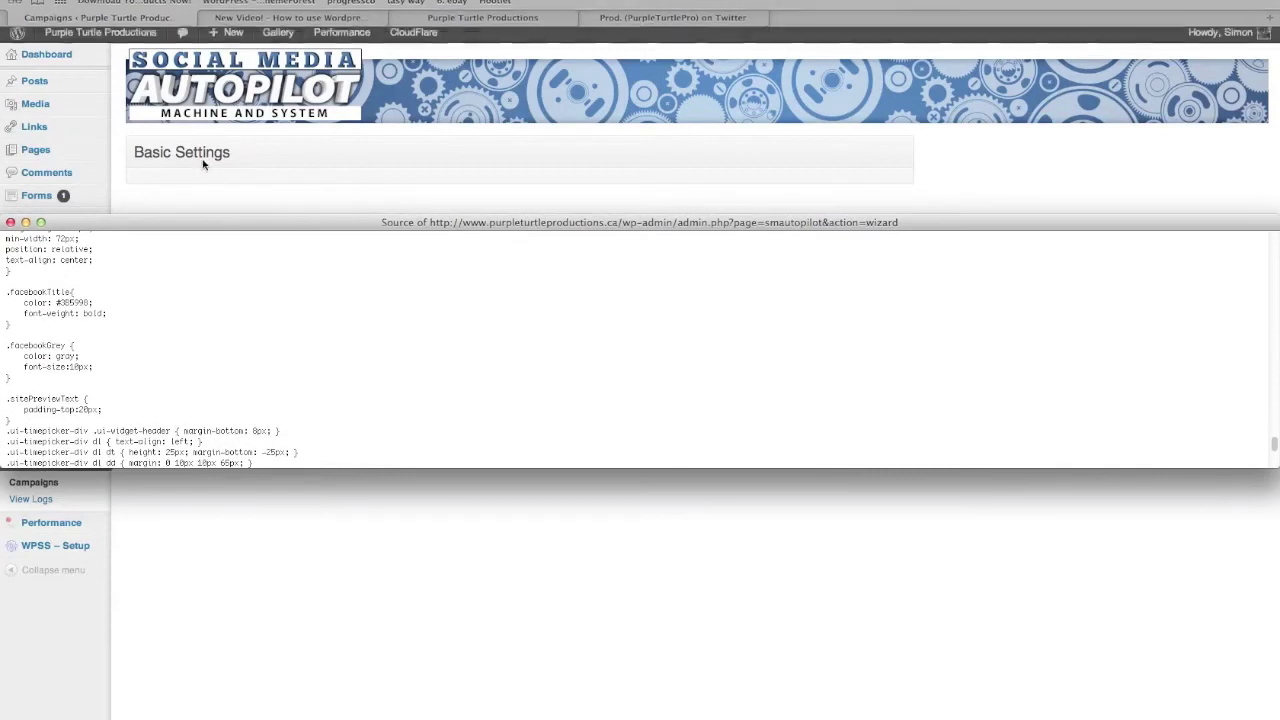
{"action": "scroll", "coordinate": [303, 397], "scroll_direction": "down", "scroll_amount": 5}
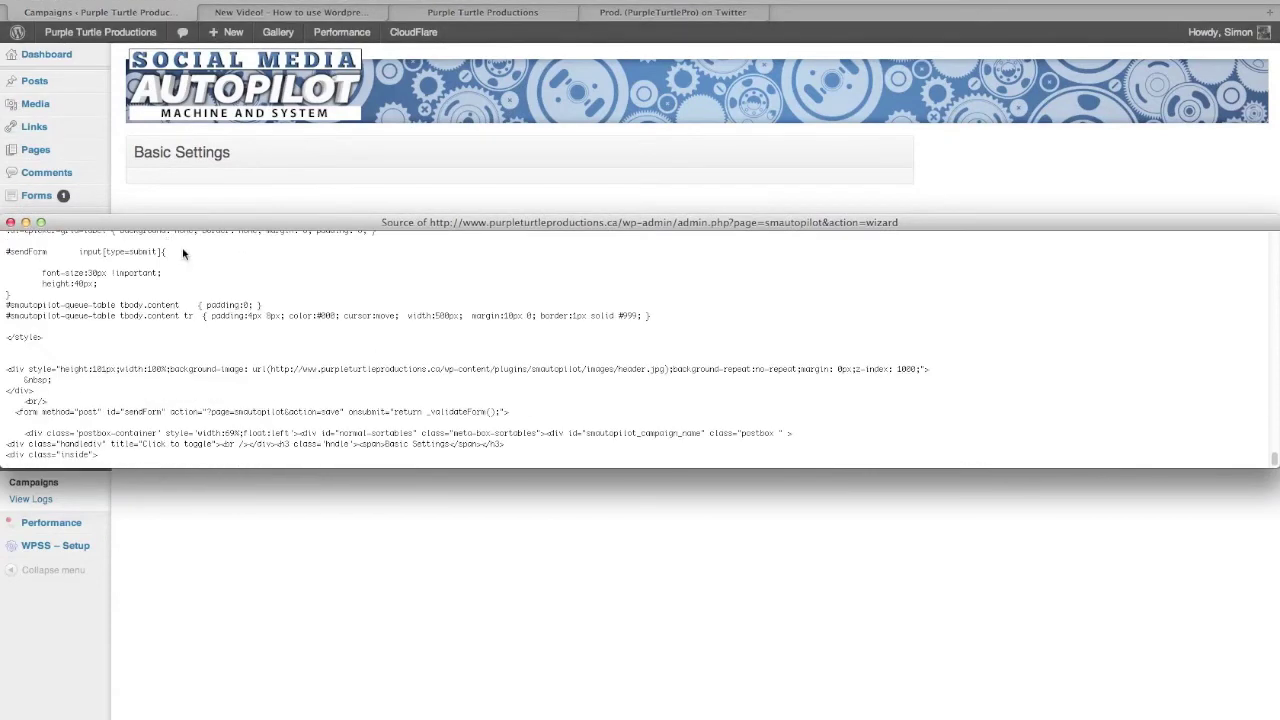
{"action": "scroll", "coordinate": [236, 326], "scroll_direction": "up", "scroll_amount": 1}
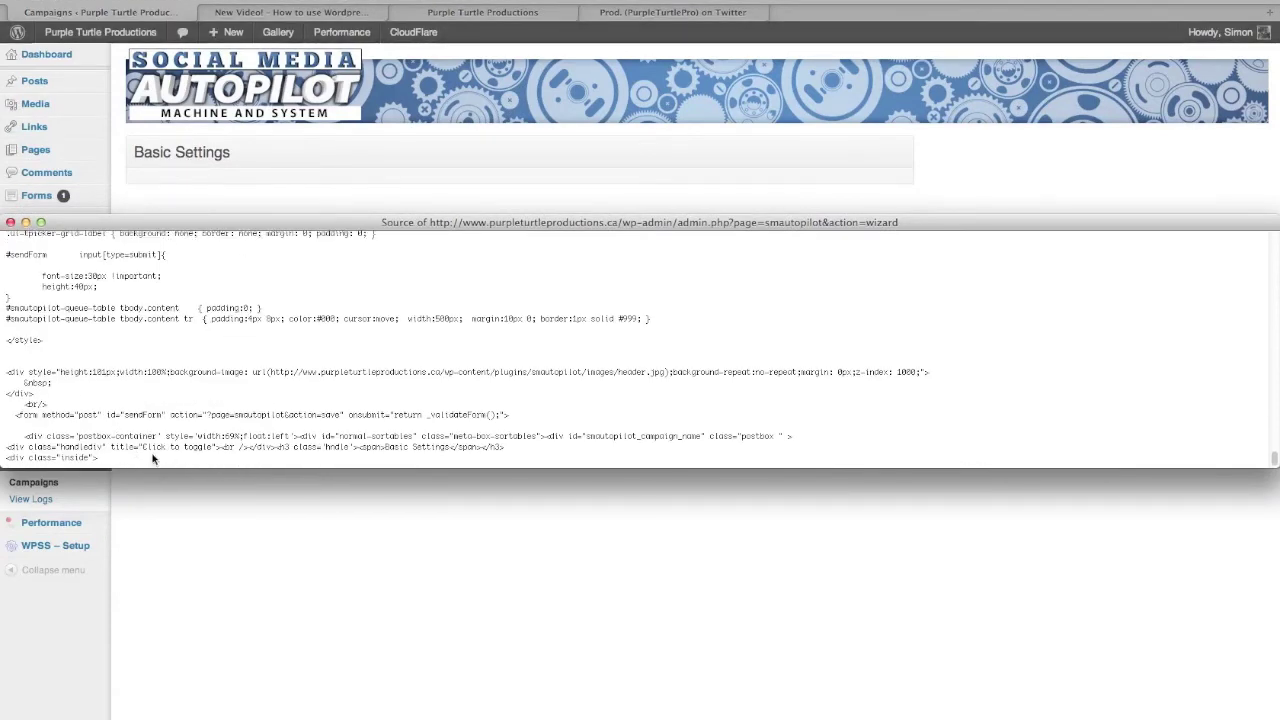
{"action": "left_click", "coordinate": [564, 105]}
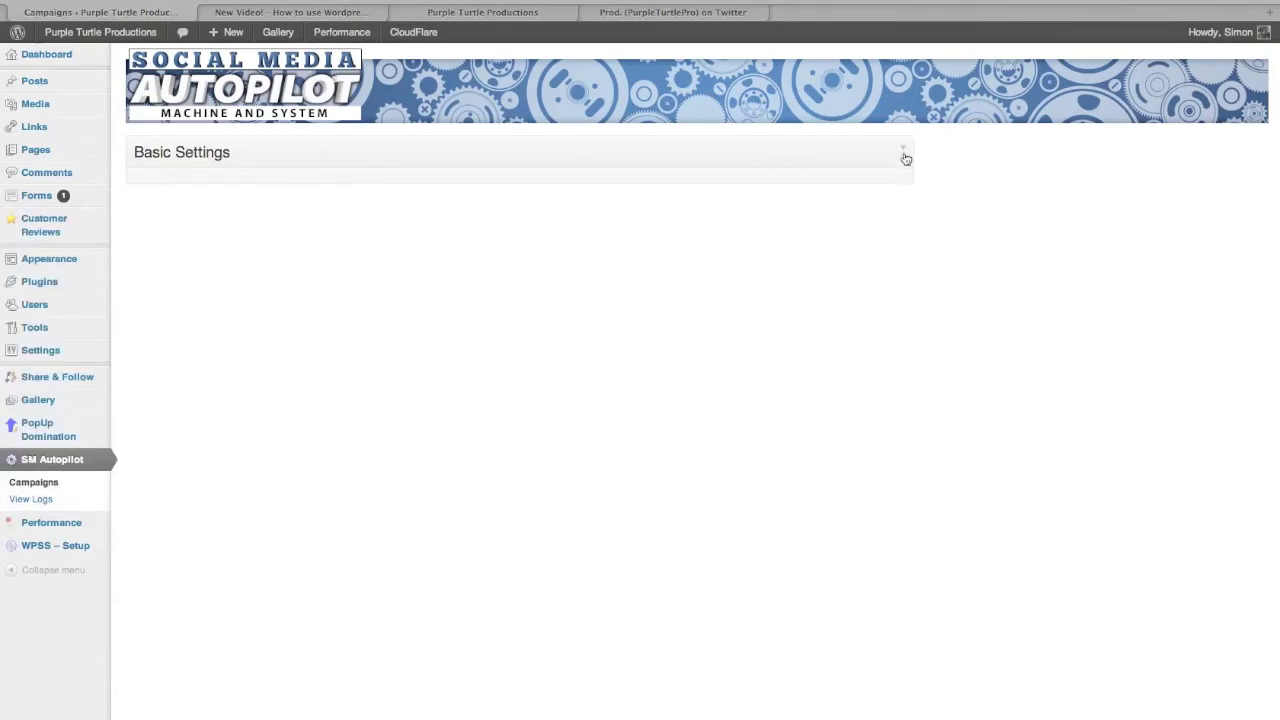
{"action": "left_click_drag", "start_coordinate": [901, 152], "coordinate": [591, 358]}
{"action": "left_click", "coordinate": [591, 358]}
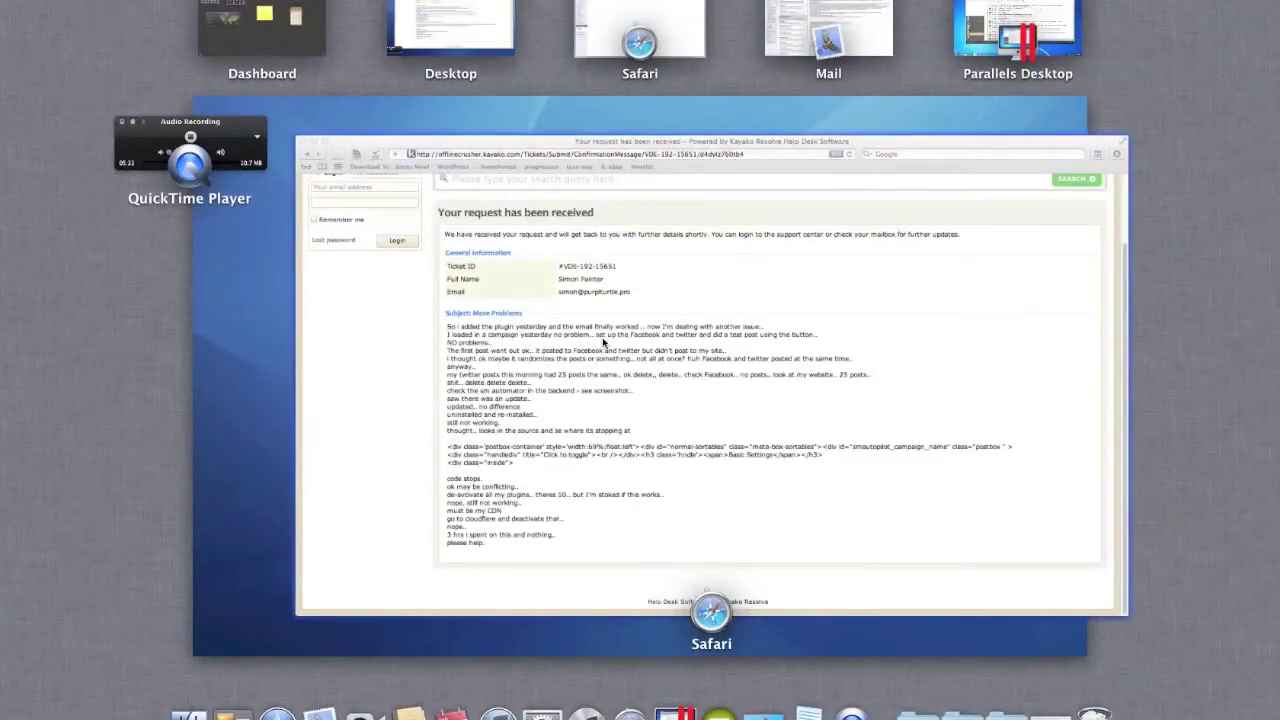
Bring up the Kayako ticket window, switch desktop spaces, then return to the Facebook page
{"action": "left_click", "coordinate": [574, 318]}
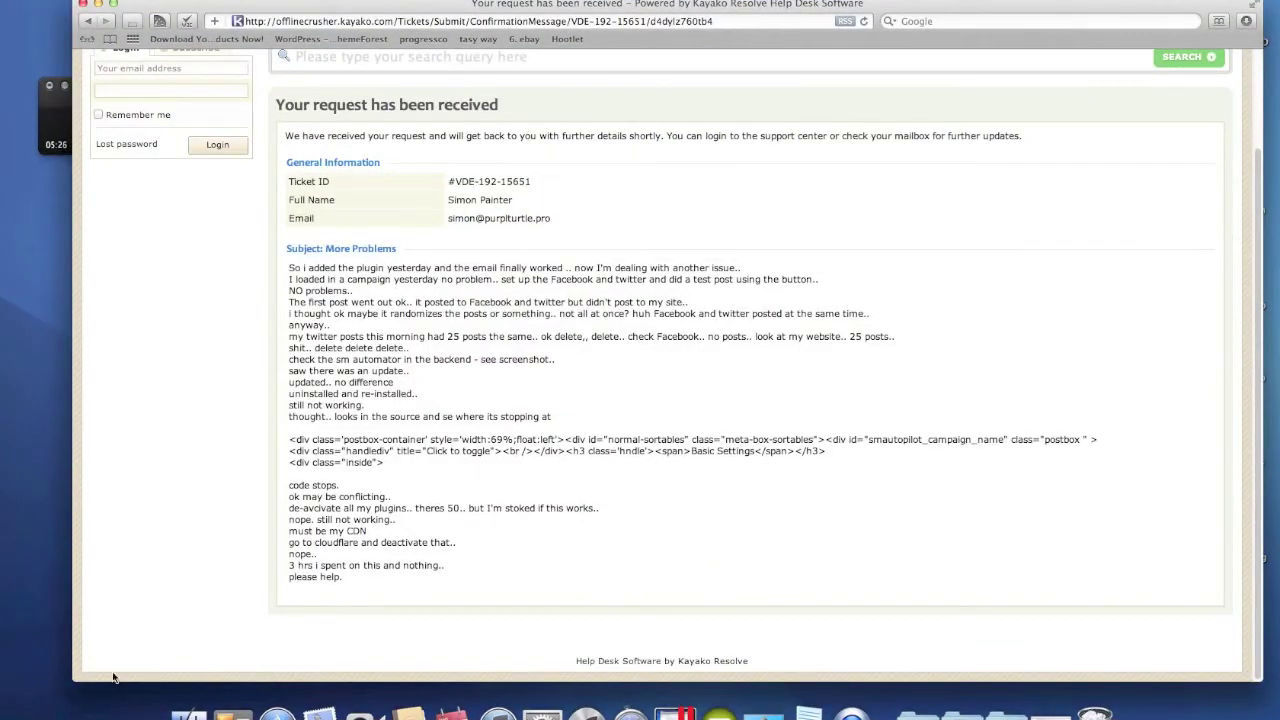
{"action": "key", "text": "ctrl+Right"}
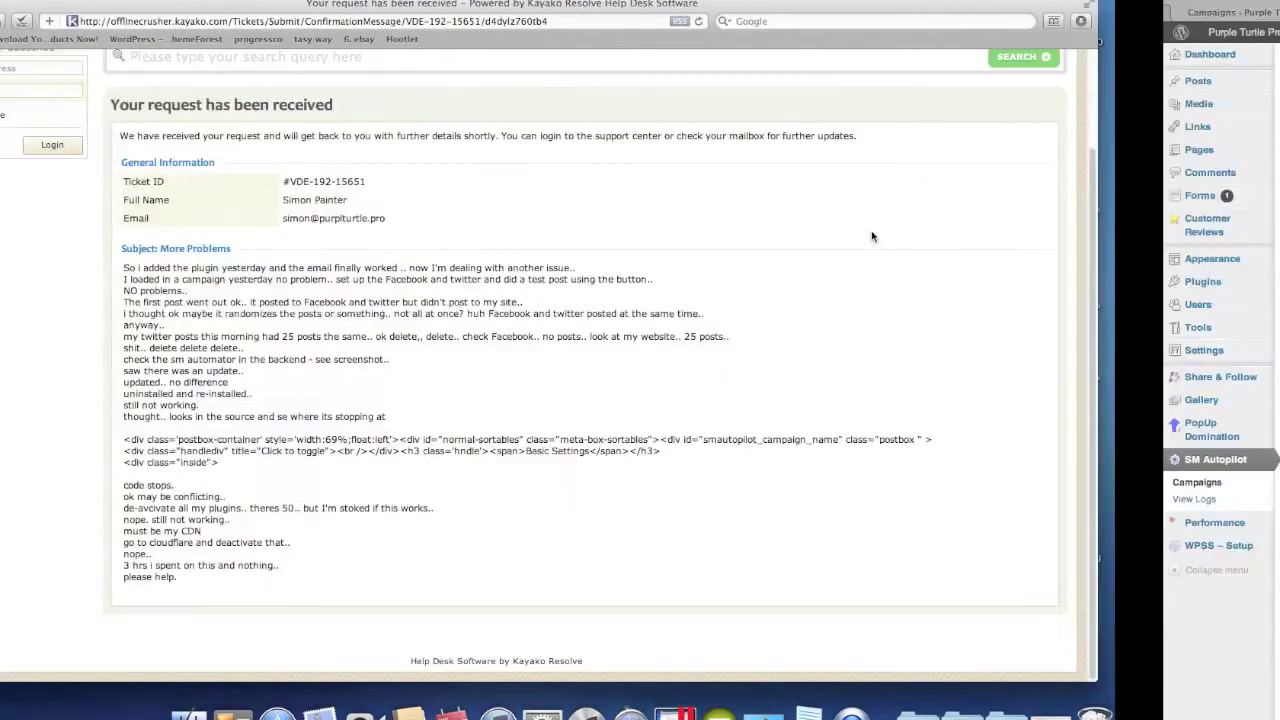
{"action": "key", "text": "ctrl+Left"}
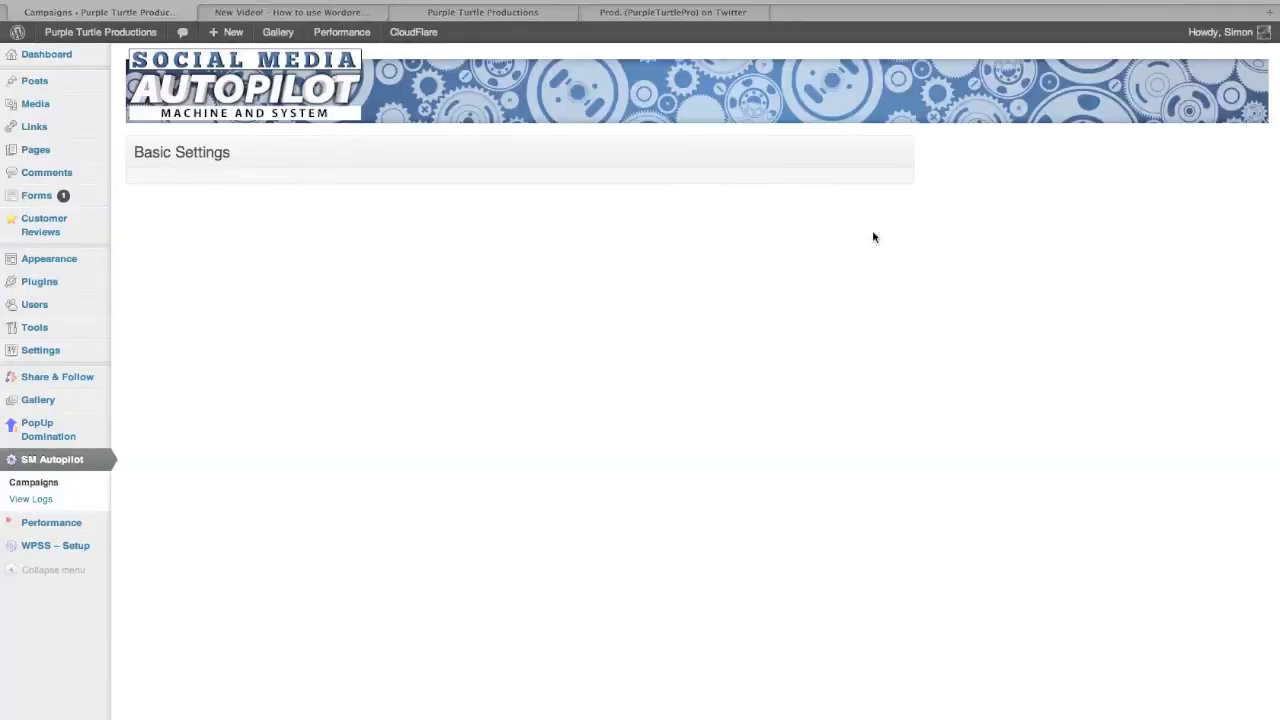
{"action": "left_click", "coordinate": [489, 14]}
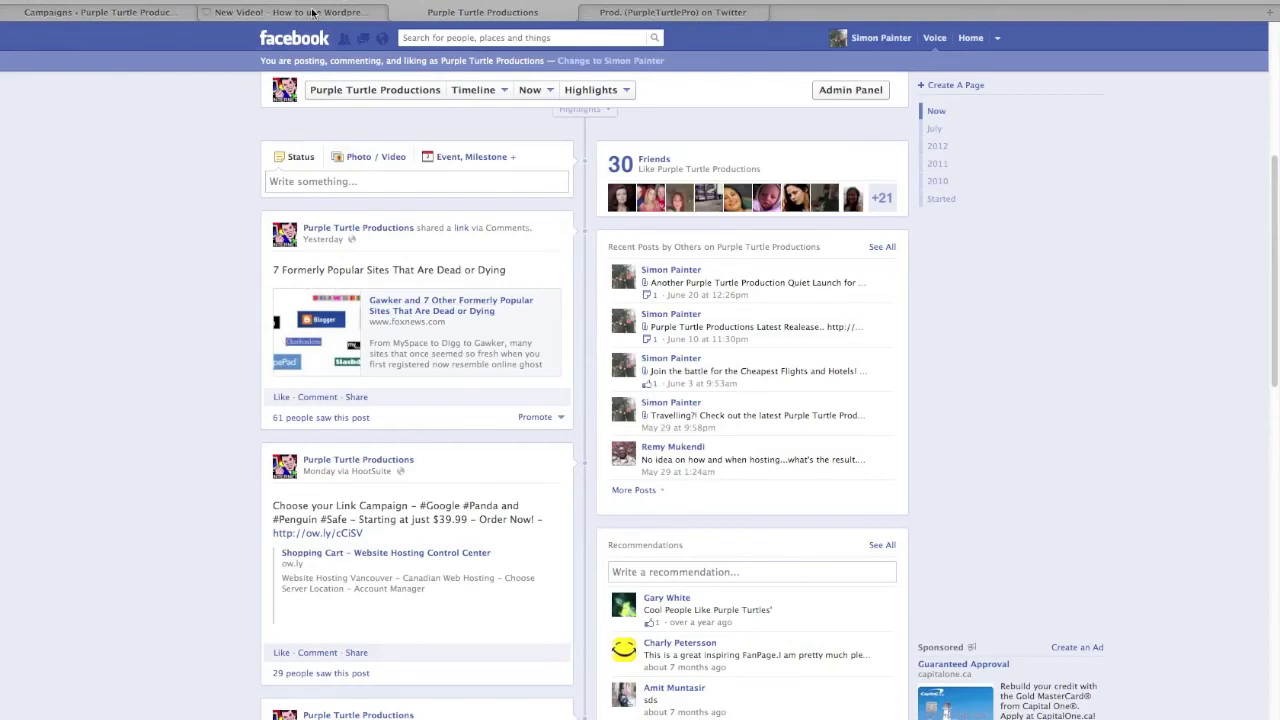
Compare the Facebook page's posts with the PurpleTurtlePro Twitter profile, alternating between both tabs
{"action": "left_click", "coordinate": [650, 12]}
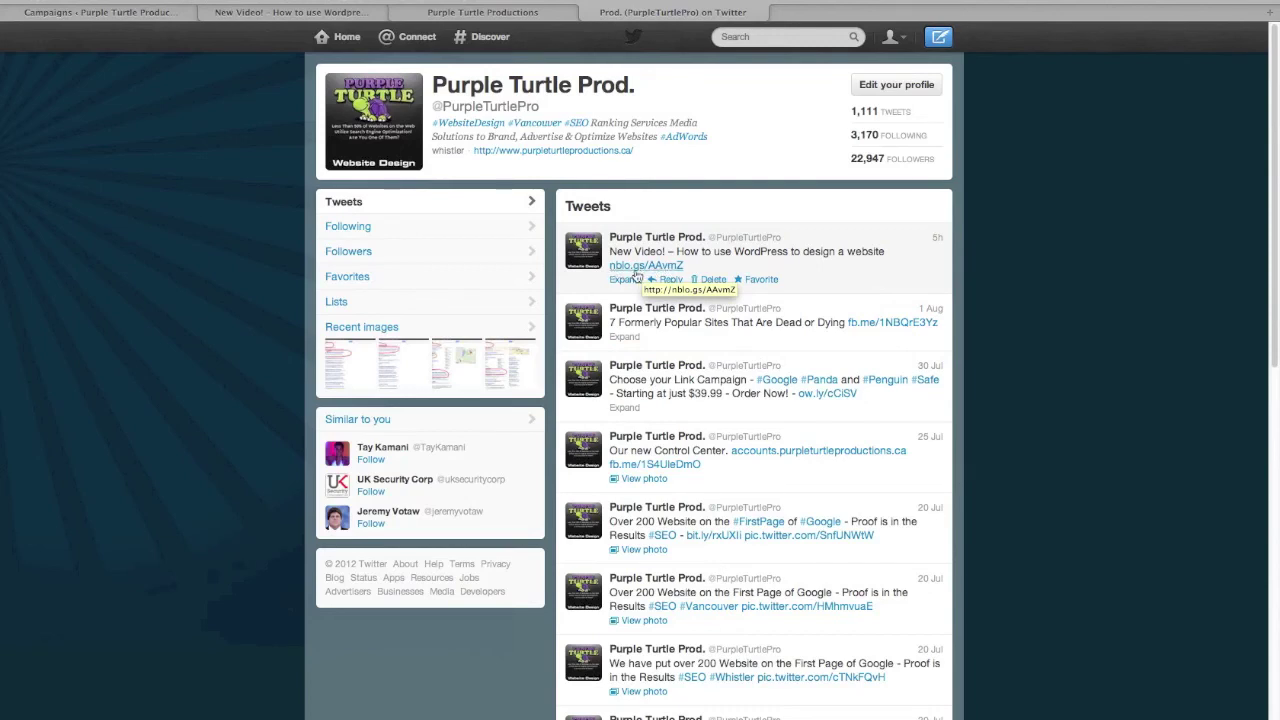
{"action": "left_click", "coordinate": [483, 12]}
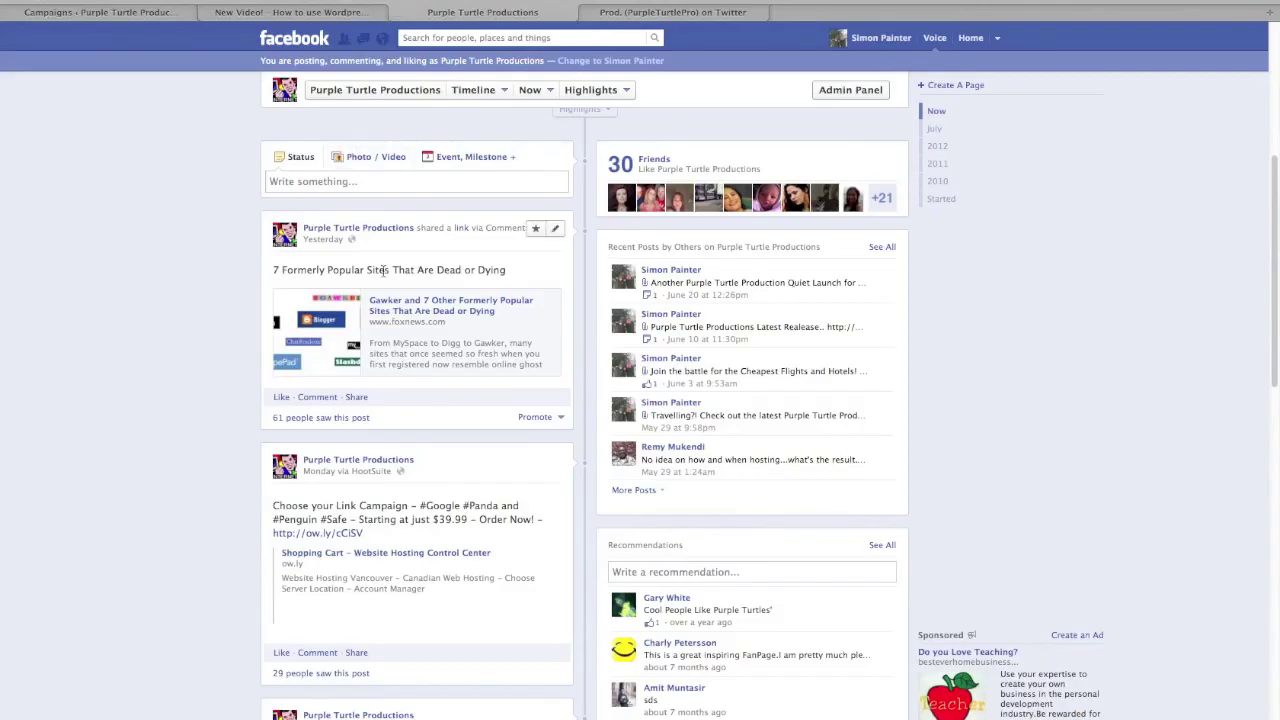
{"action": "left_click", "coordinate": [675, 20]}
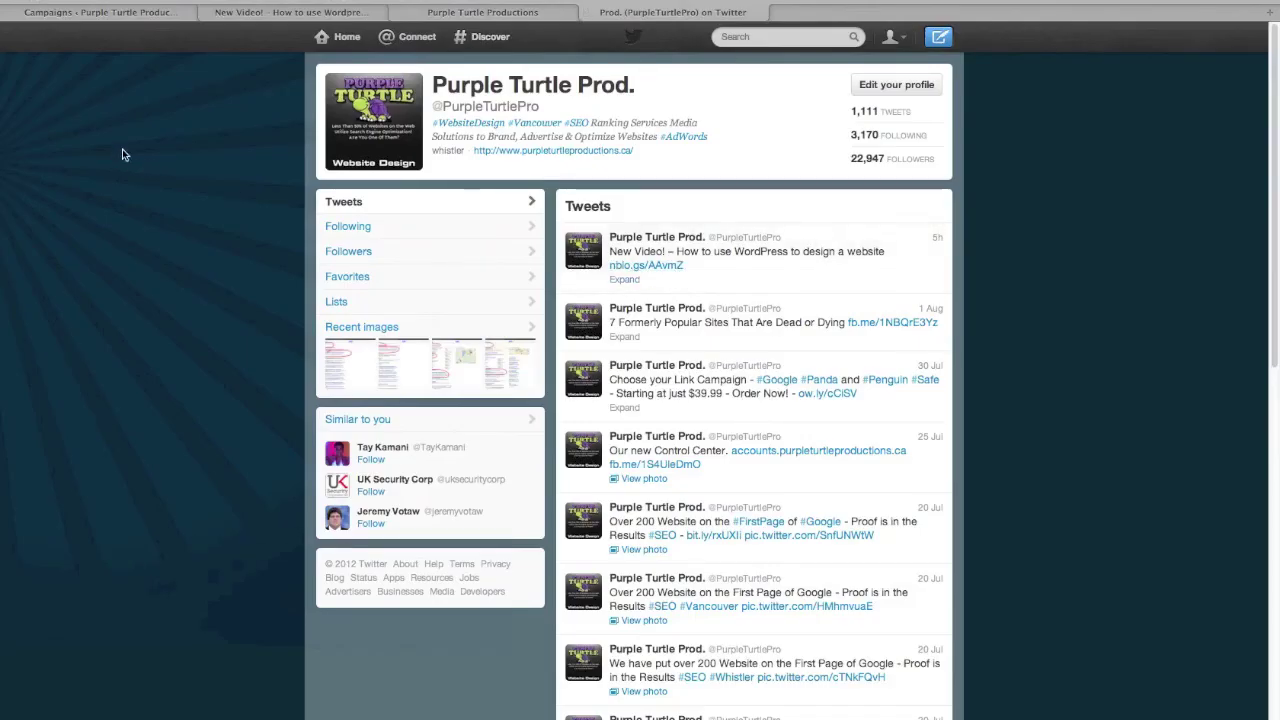
{"action": "left_click", "coordinate": [512, 9]}
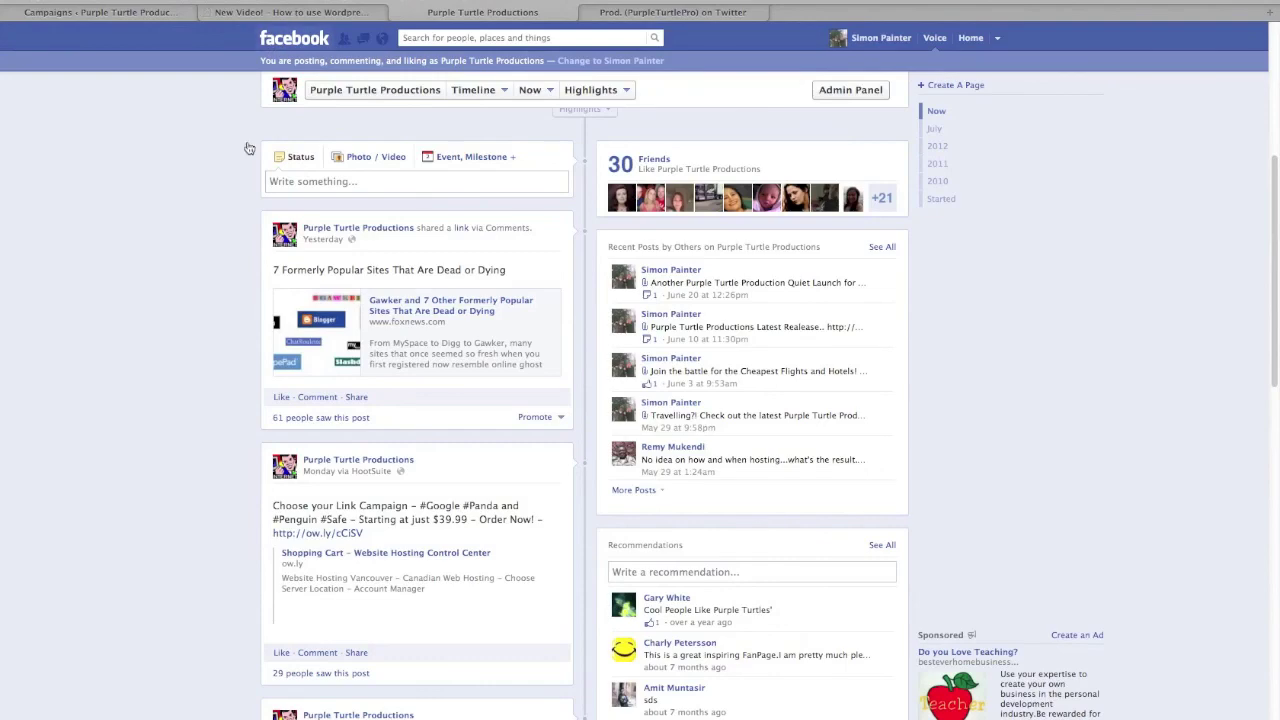
{"action": "scroll", "coordinate": [224, 247], "scroll_direction": "up", "scroll_amount": 5}
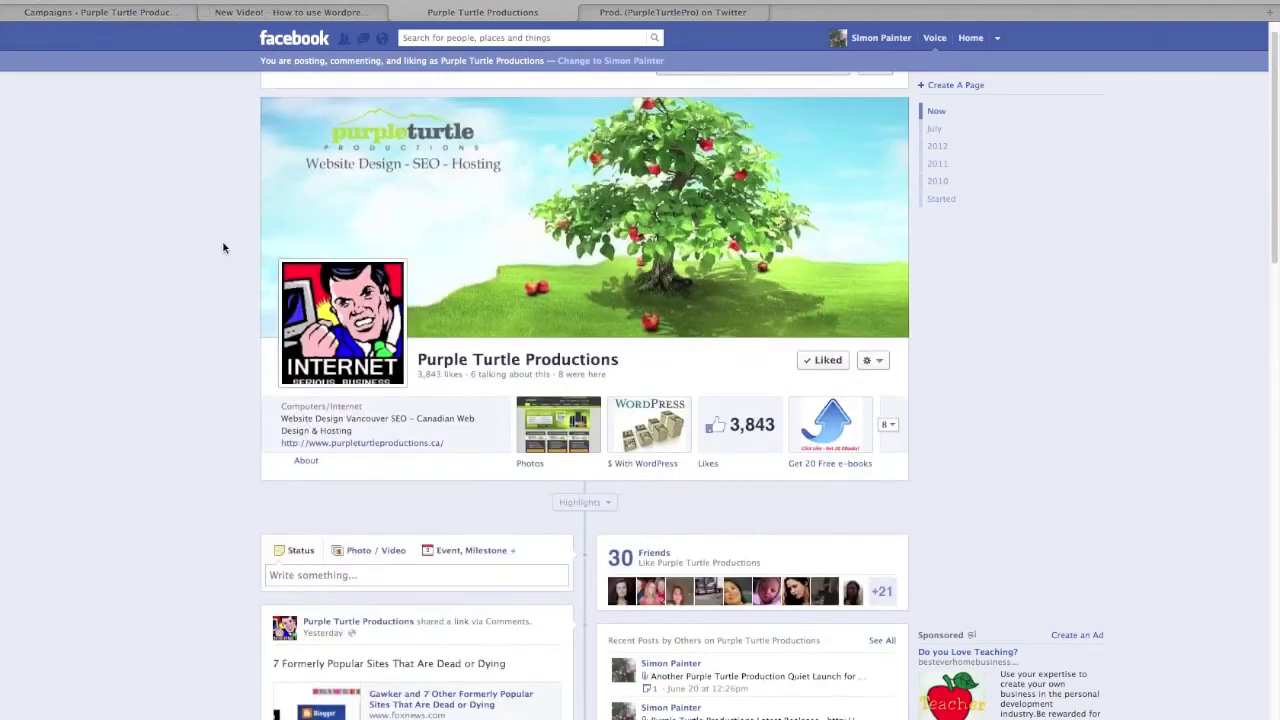
View the 'New Video! – How to use WordPress to design a website' post, then return to the Kayako ticket confirmation
{"action": "left_click", "coordinate": [280, 11]}
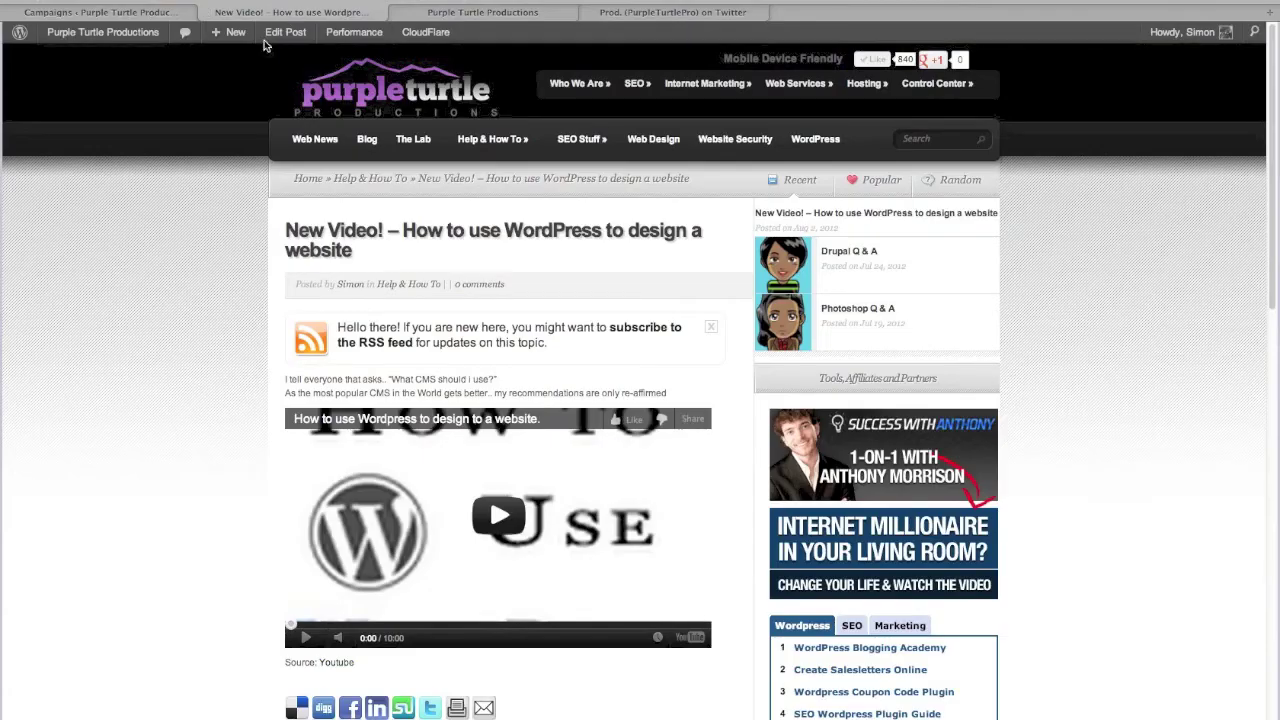
{"action": "scroll", "coordinate": [203, 233], "scroll_direction": "down", "scroll_amount": 1}
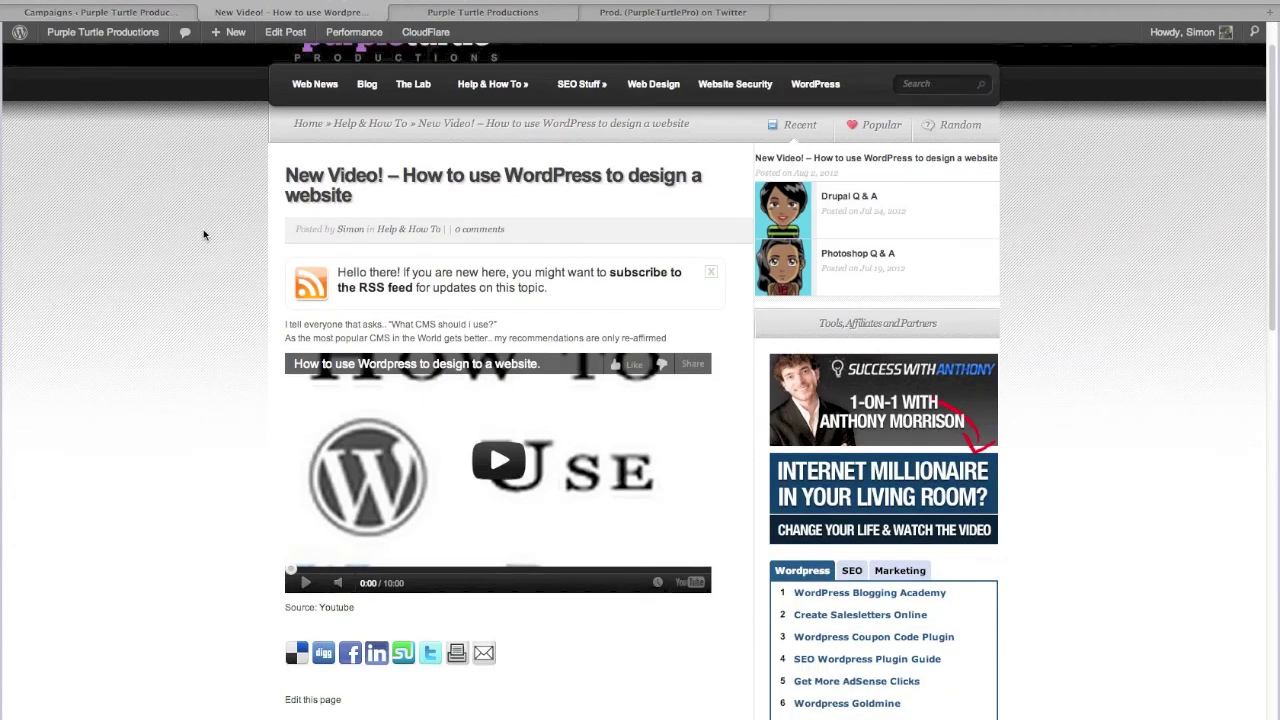
{"action": "key", "text": "ctrl+Right"}
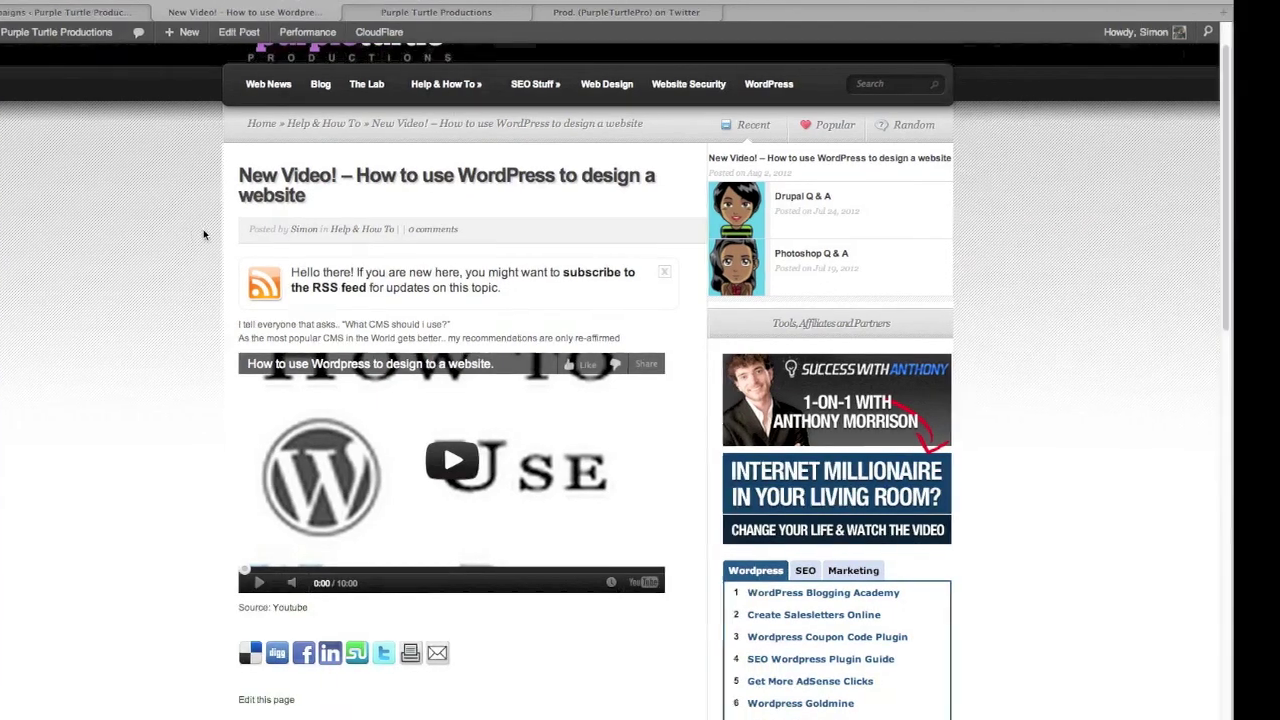